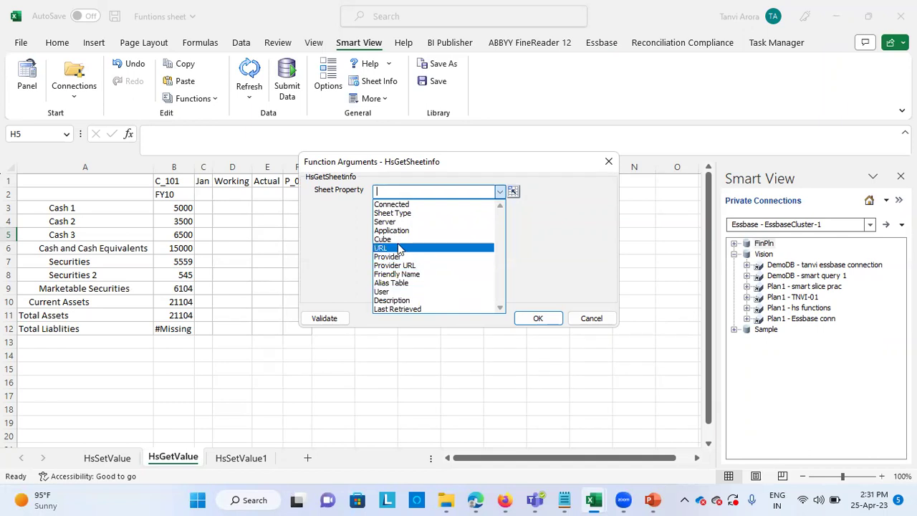
# Choose Connected as the HsGetSheetInfo sheet property for cell H5
pyautogui.click(432, 208)
# Insert HsGetSheetInfo Connected in H5 (Yes) and HsGetSheetInfo Application in L9 (Vision)
pyautogui.click(539, 319)
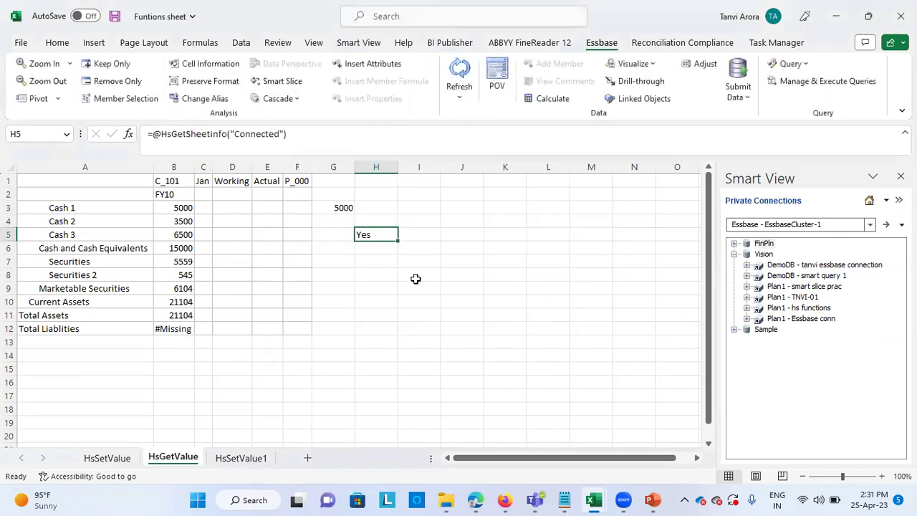
pyautogui.click(391, 252)
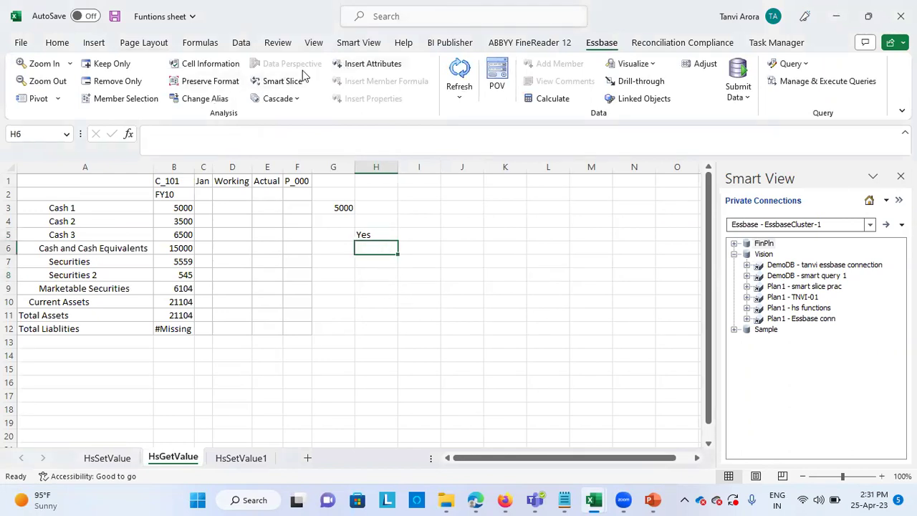
pyautogui.click(544, 292)
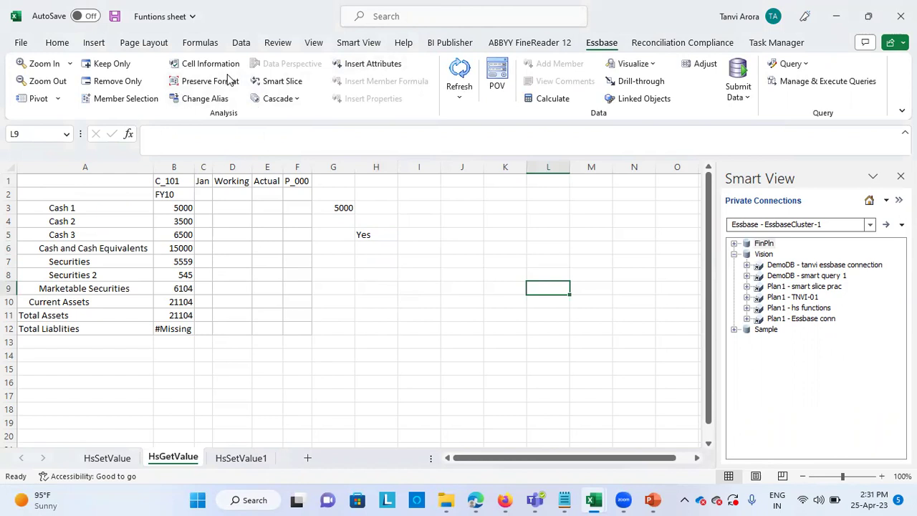
pyautogui.click(358, 42)
pyautogui.click(194, 98)
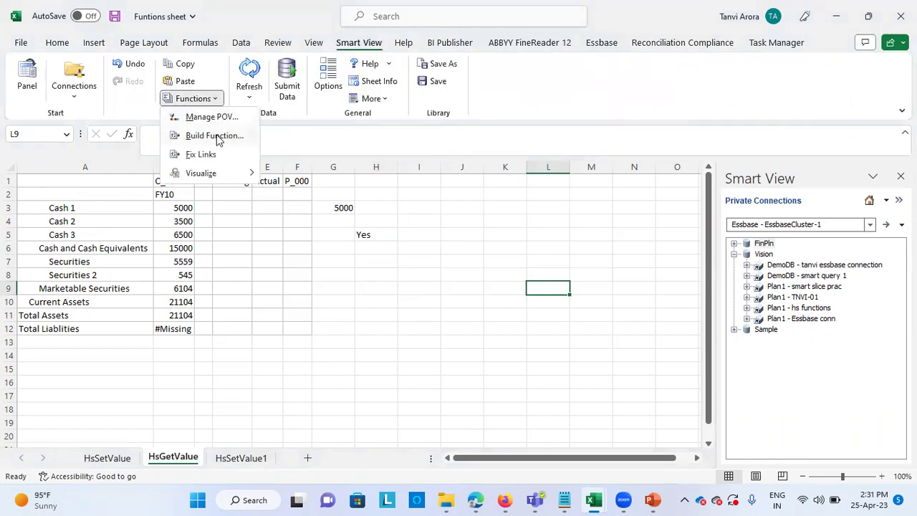
pyautogui.click(217, 135)
pyautogui.click(366, 265)
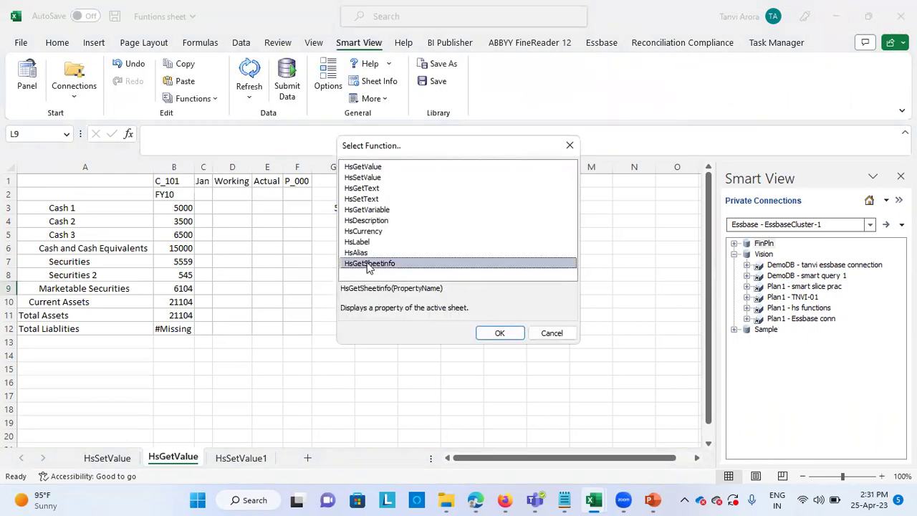
pyautogui.click(499, 333)
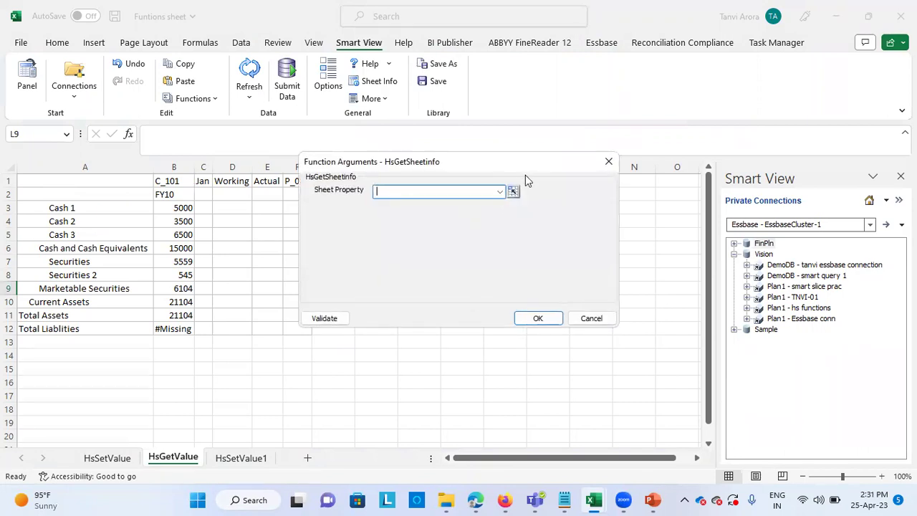
pyautogui.click(499, 192)
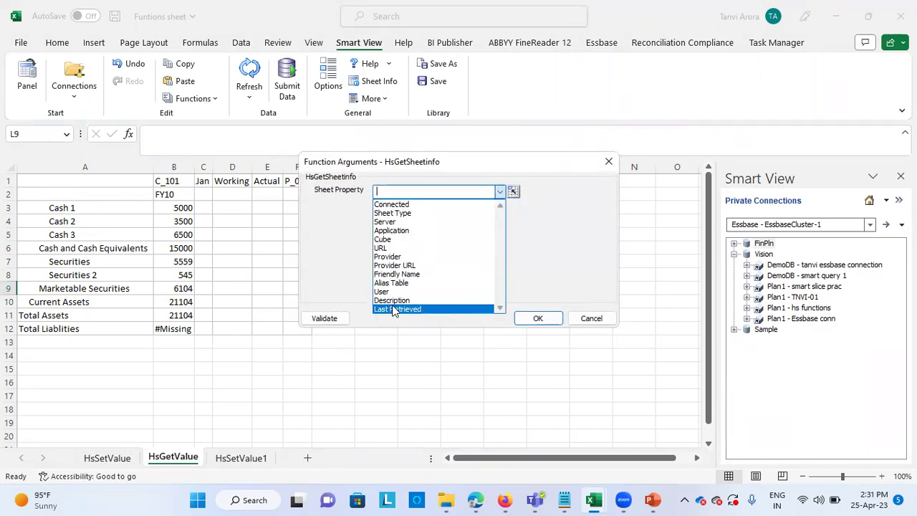
pyautogui.click(391, 230)
pyautogui.click(538, 319)
# Review the L9 formula and the H5:L9 range holding both results
pyautogui.click(470, 299)
pyautogui.click(551, 290)
pyautogui.click(514, 365)
pyautogui.click(518, 355)
pyautogui.click(558, 276)
pyautogui.click(548, 290)
pyautogui.click(528, 348)
pyautogui.moveTo(383, 232); pyautogui.dragTo(548, 298)
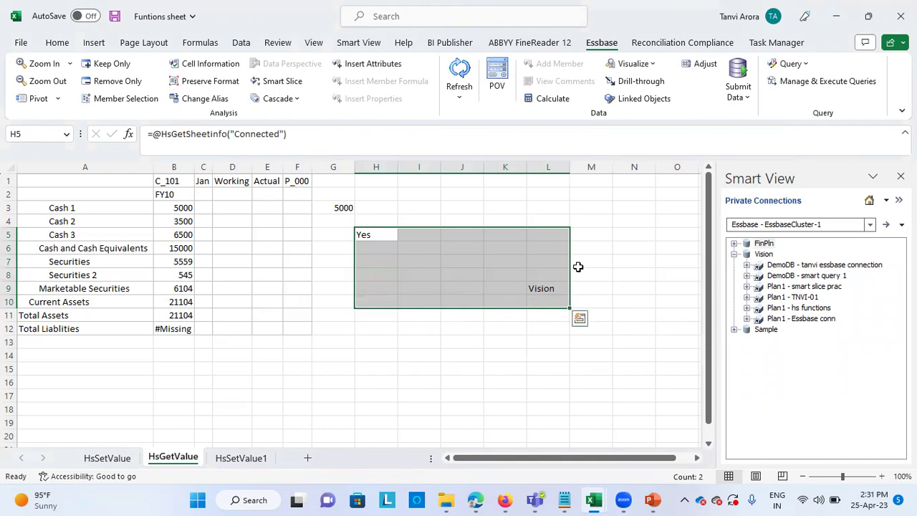
pyautogui.click(535, 366)
pyautogui.click(552, 264)
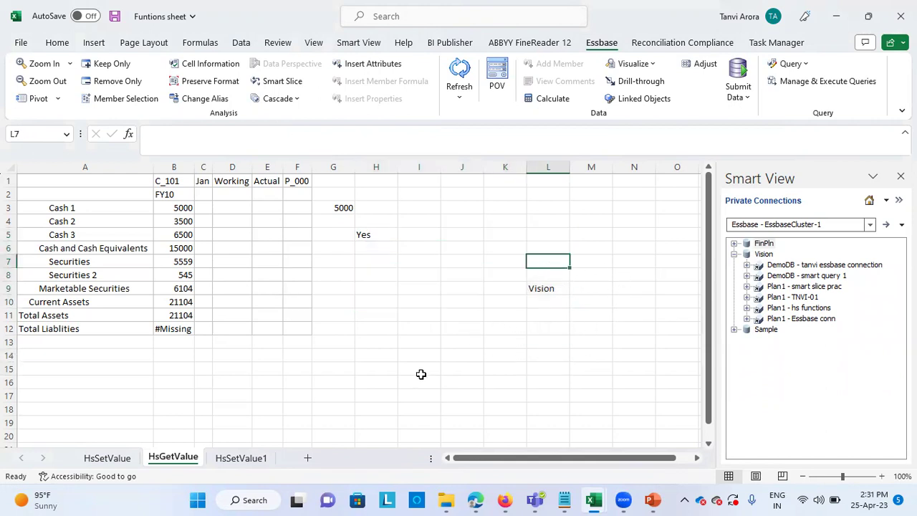
# Scroll the PowerPoint deck to slide 7 on HsCurrency's private and shared connection syntax
pyautogui.click(647, 499)
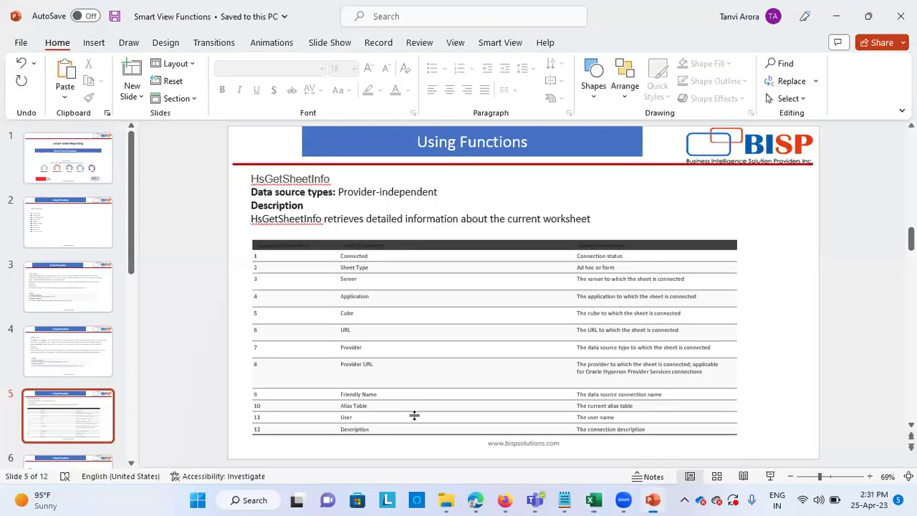
pyautogui.scroll(-1, 383, 308)
pyautogui.scroll(-1, 370, 296)
pyautogui.scroll(1, 371, 296)
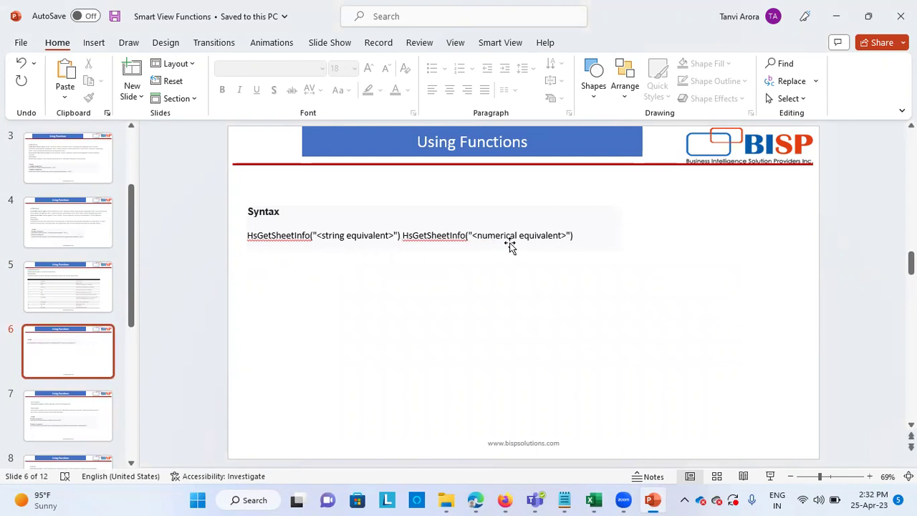
pyautogui.scroll(-1, 426, 268)
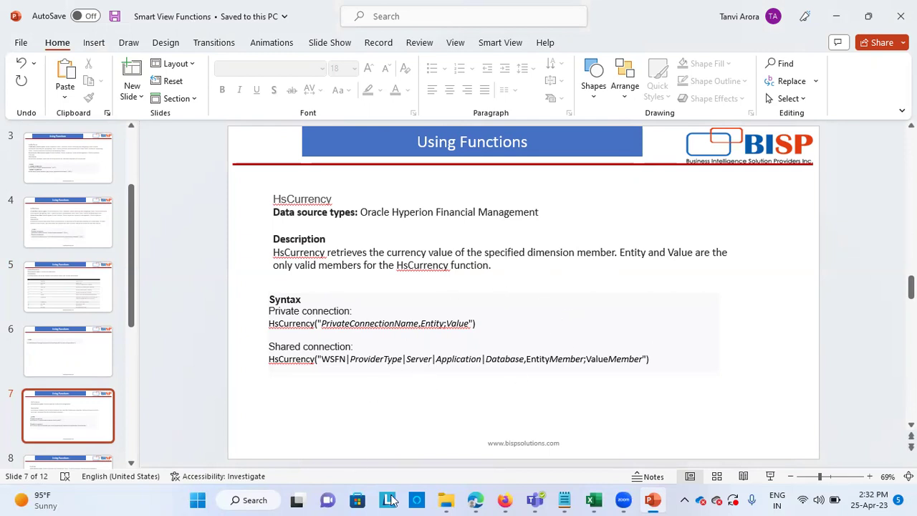
# Bring the HFM Functions workbook to the front and move its POV panel aside
pyautogui.hotkey('alt', 'Tab')
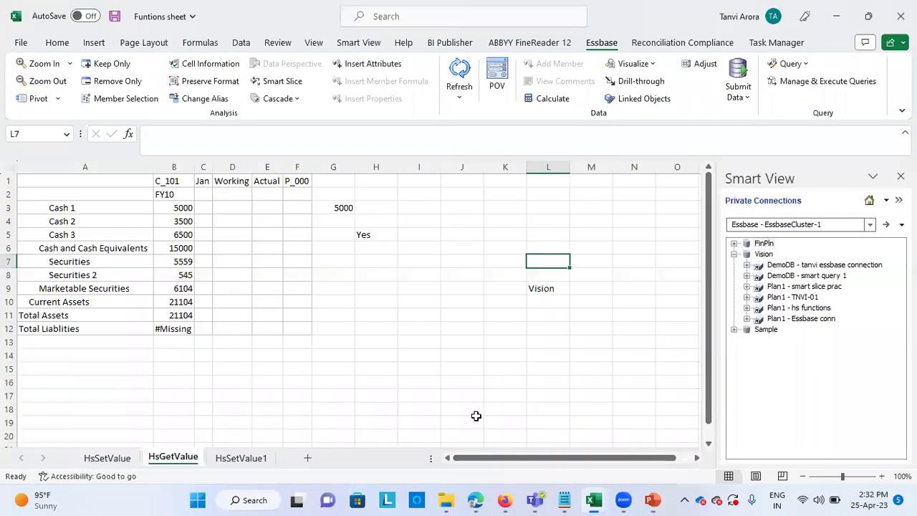
pyautogui.moveTo(593, 500)
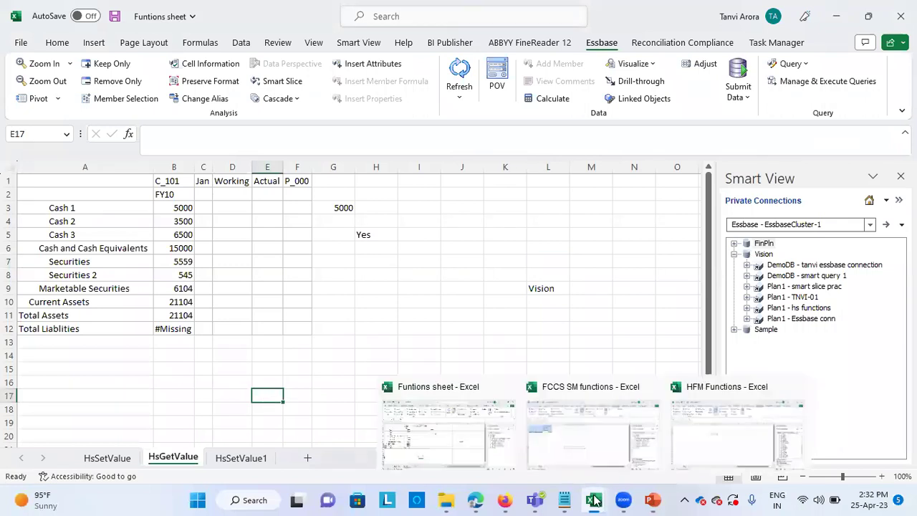
pyautogui.click(712, 430)
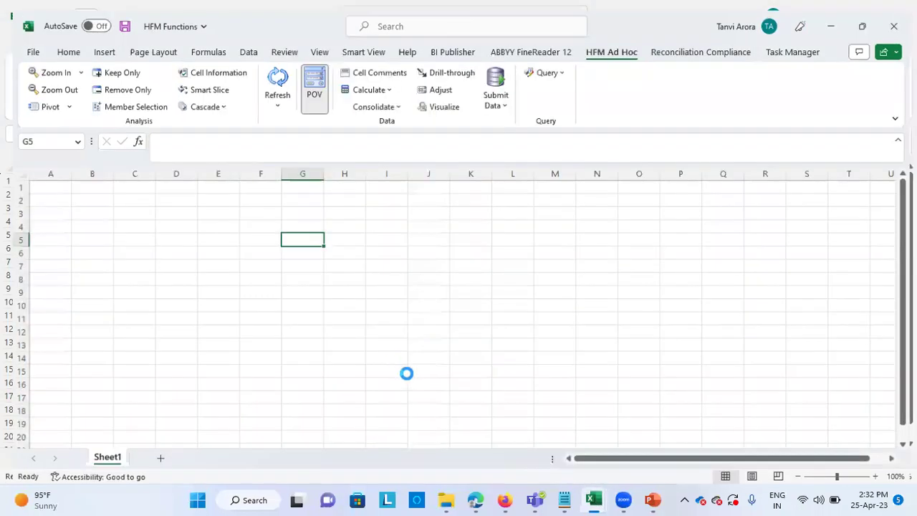
pyautogui.click(290, 328)
pyautogui.moveTo(463, 254); pyautogui.dragTo(486, 197)
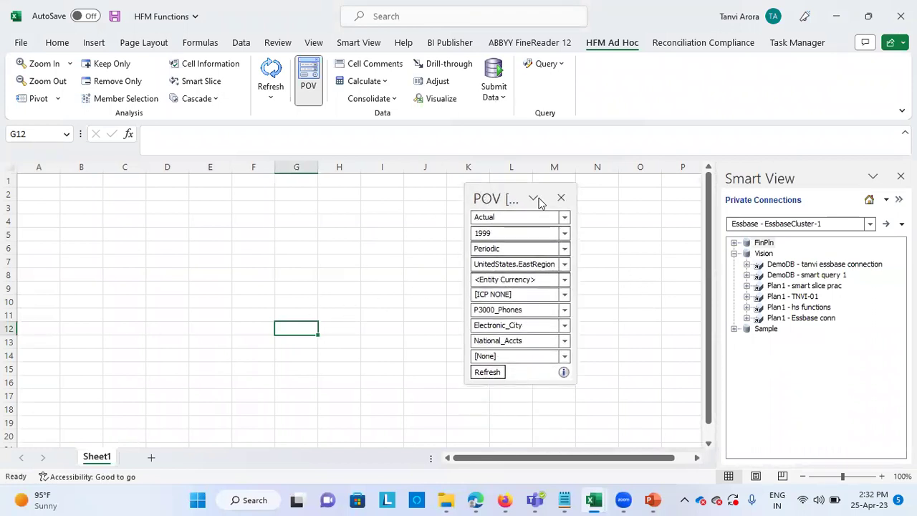
# List Shared Connections in the Smart View panel with Oracle Hyperion Financial Management as source
pyautogui.click(886, 200)
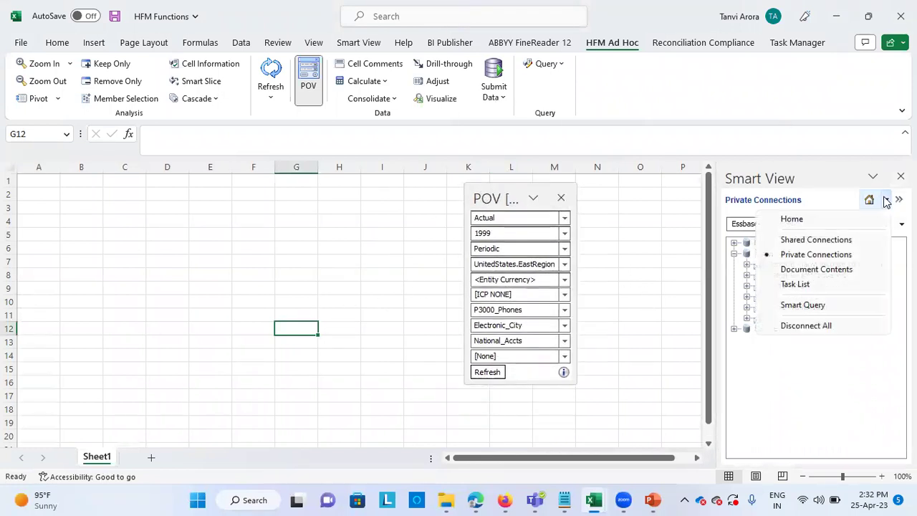
pyautogui.click(849, 240)
pyautogui.click(869, 225)
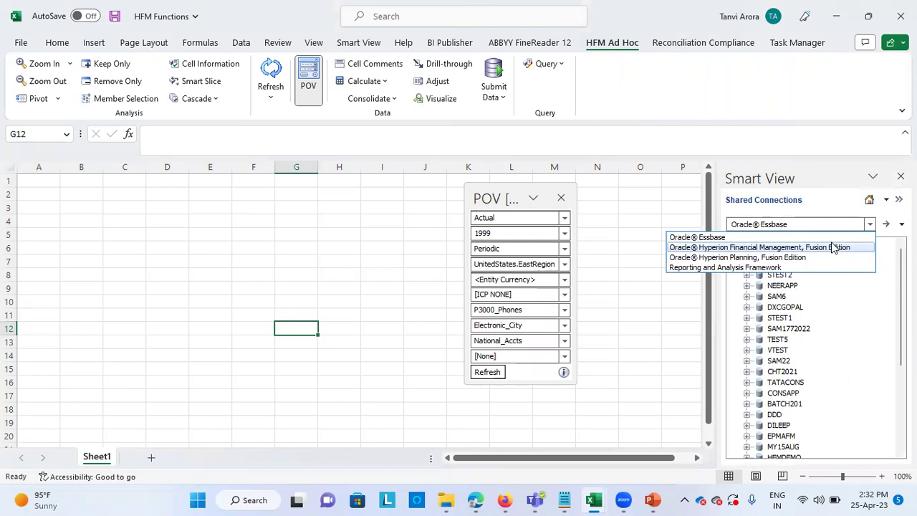
pyautogui.click(842, 247)
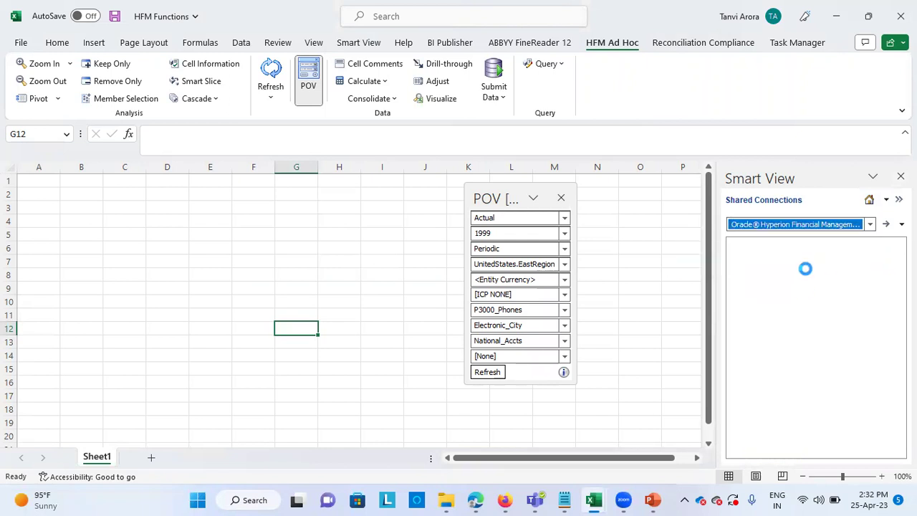
pyautogui.scroll(-5, 810, 401)
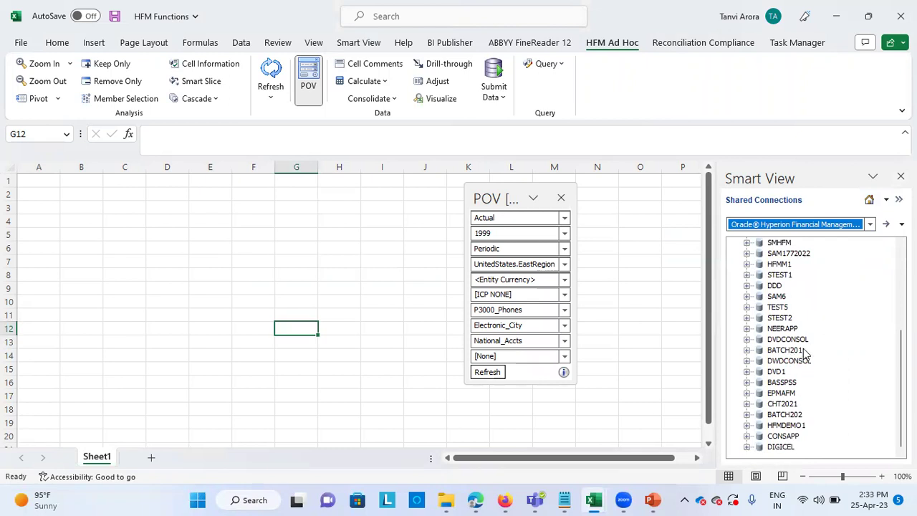
# Open Smart View's Select Function dialog listing HsGetValue through HsGetSheetInfo
pyautogui.click(645, 342)
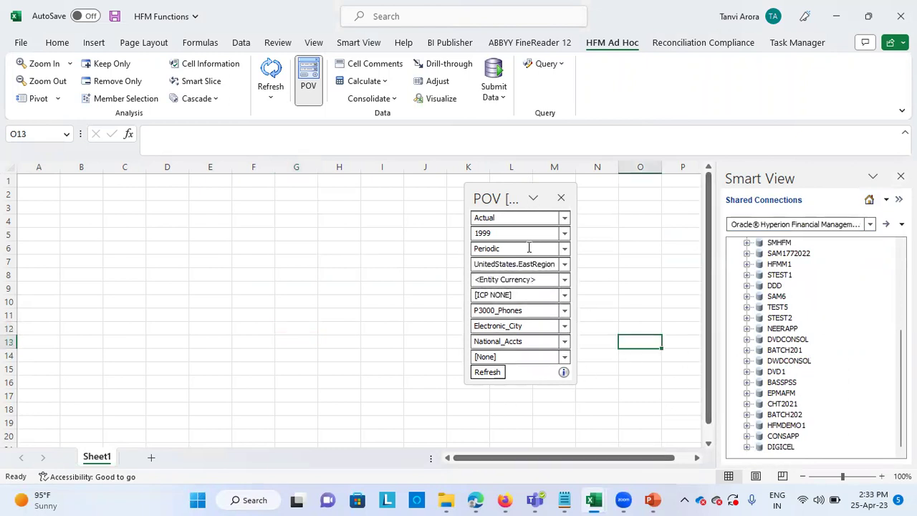
pyautogui.click(340, 356)
pyautogui.click(46, 237)
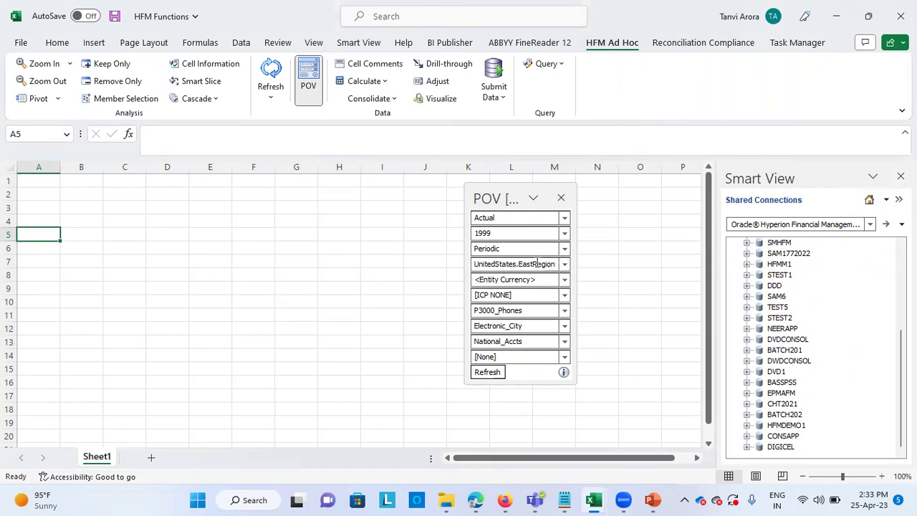
pyautogui.click(308, 285)
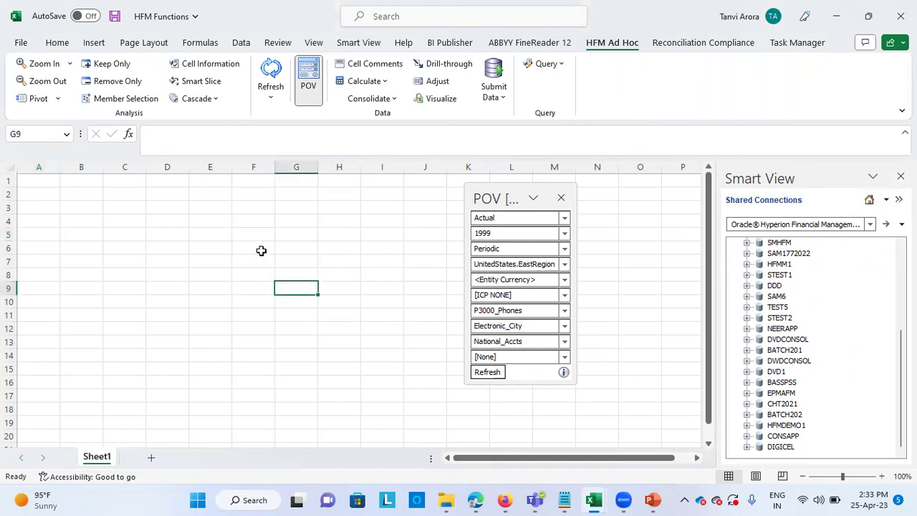
pyautogui.click(205, 238)
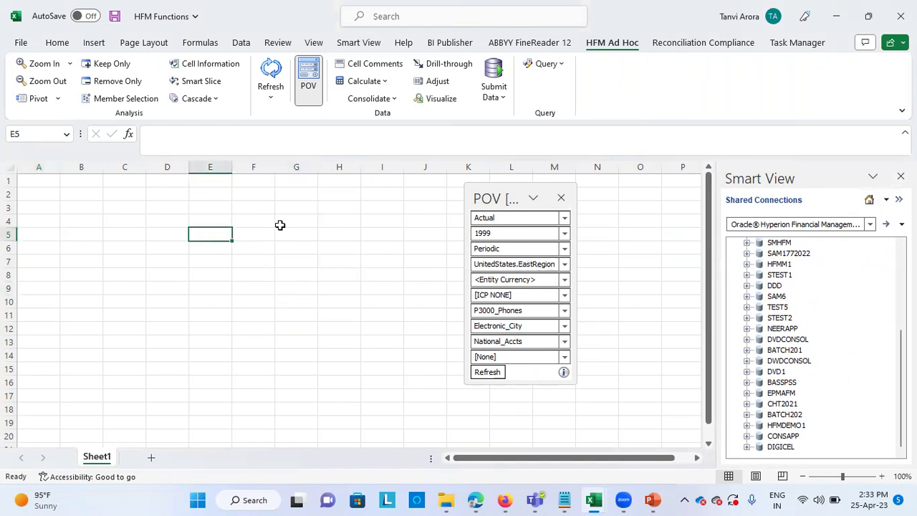
pyautogui.click(322, 252)
pyautogui.click(194, 98)
pyautogui.click(204, 131)
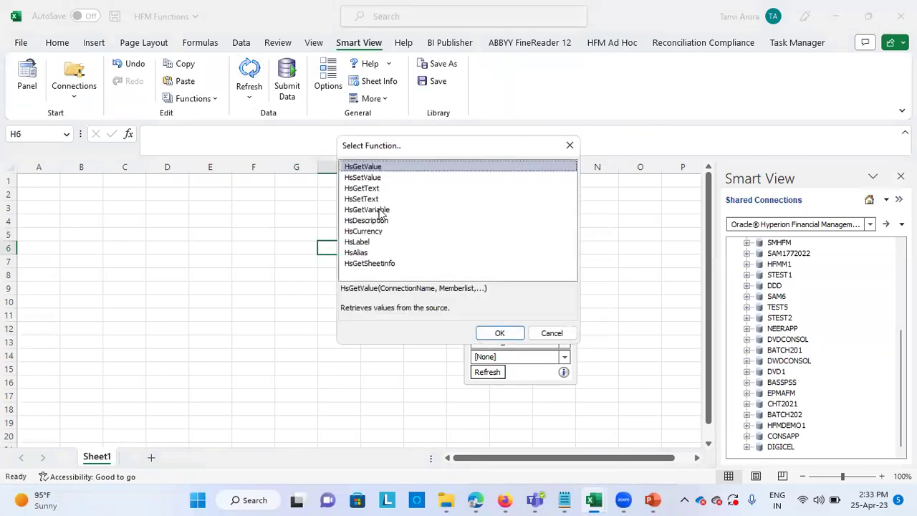
pyautogui.click(371, 232)
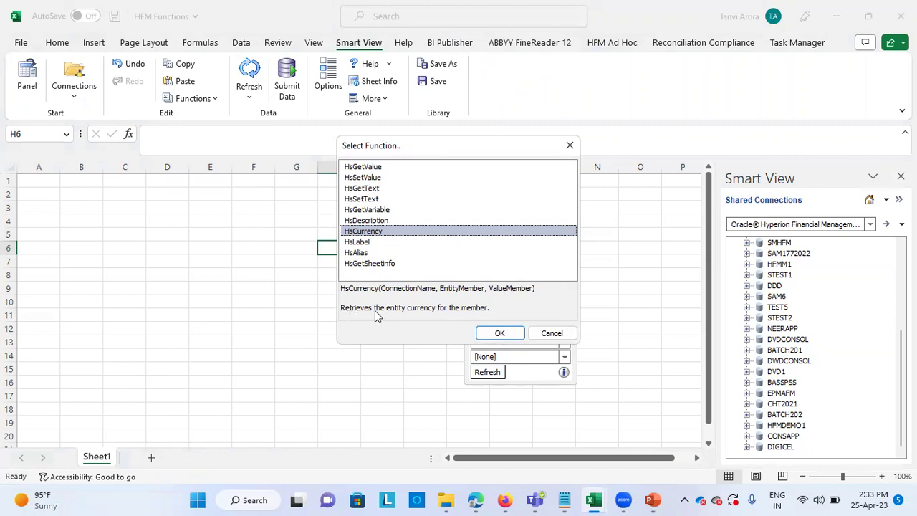
pyautogui.click(493, 333)
pyautogui.click(501, 192)
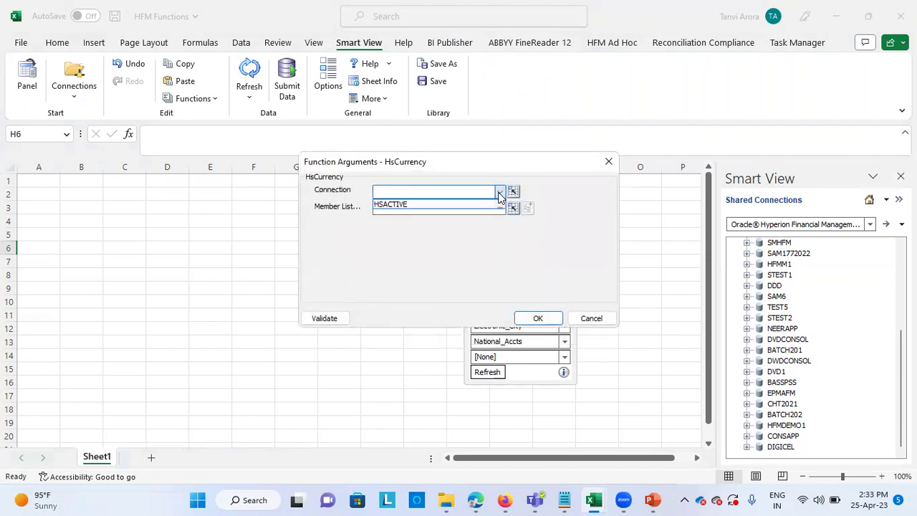
pyautogui.click(436, 204)
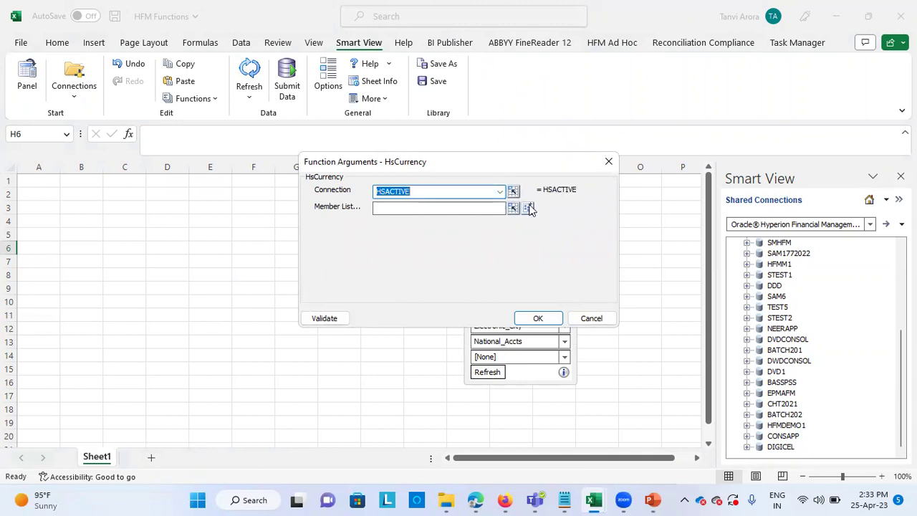
pyautogui.click(530, 208)
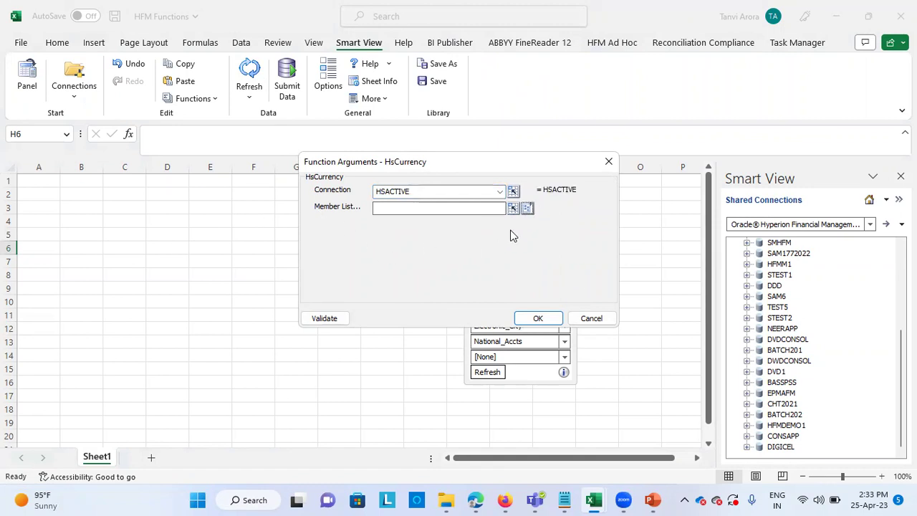
pyautogui.click(512, 208)
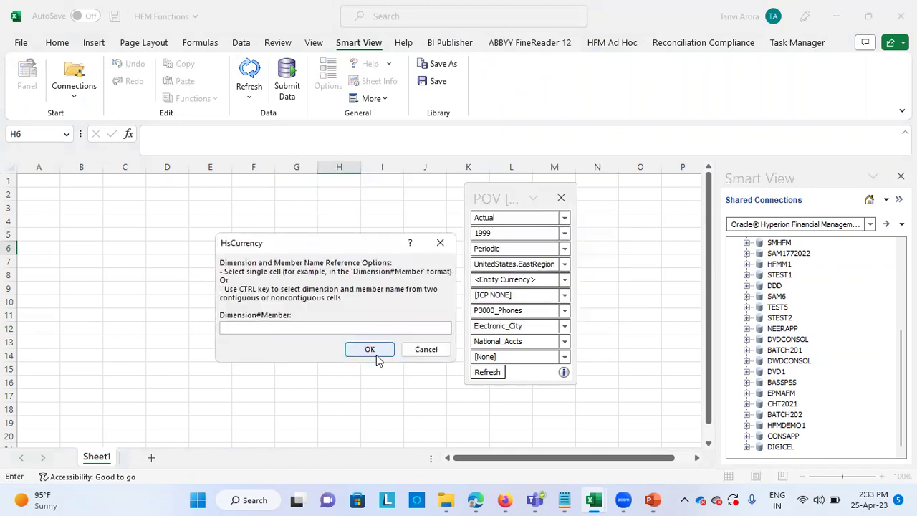
pyautogui.click(439, 243)
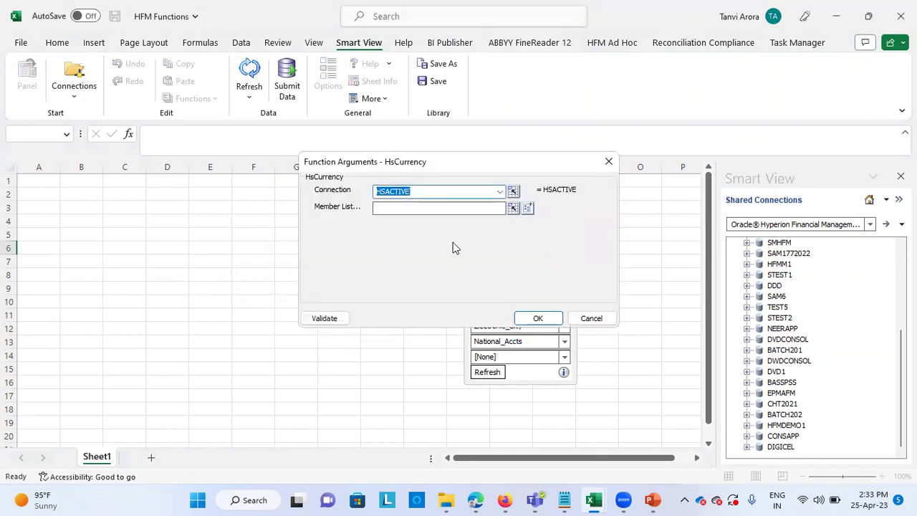
pyautogui.click(527, 208)
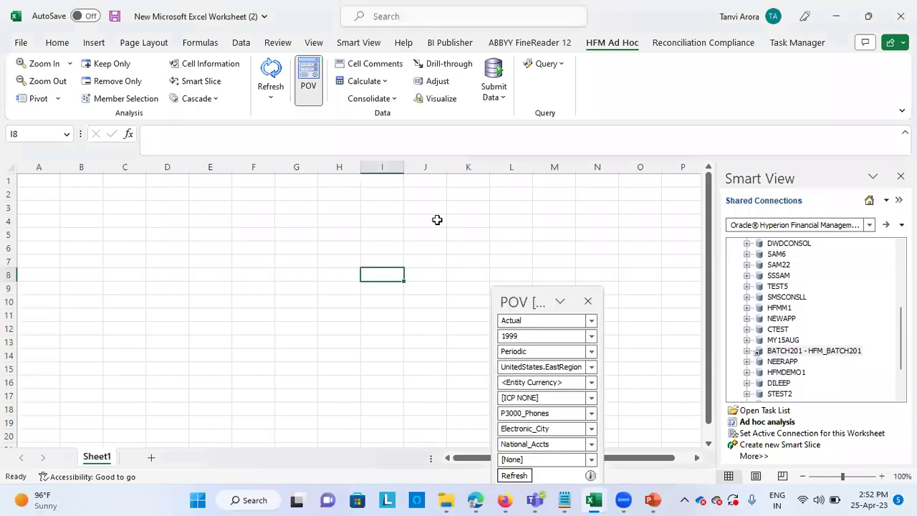
# Move the BATCH201 sheet's POV panel higher beside the grid and select cell E3
pyautogui.moveTo(504, 299); pyautogui.dragTo(553, 213)
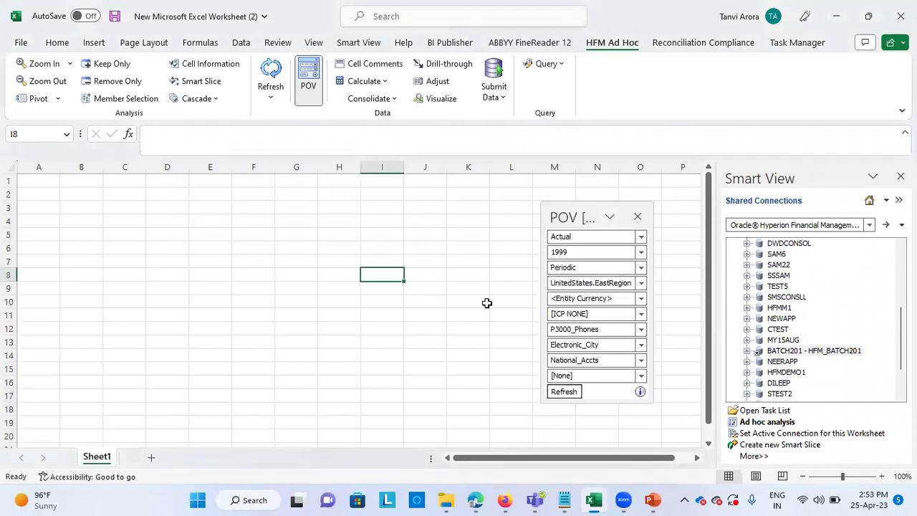
pyautogui.click(304, 206)
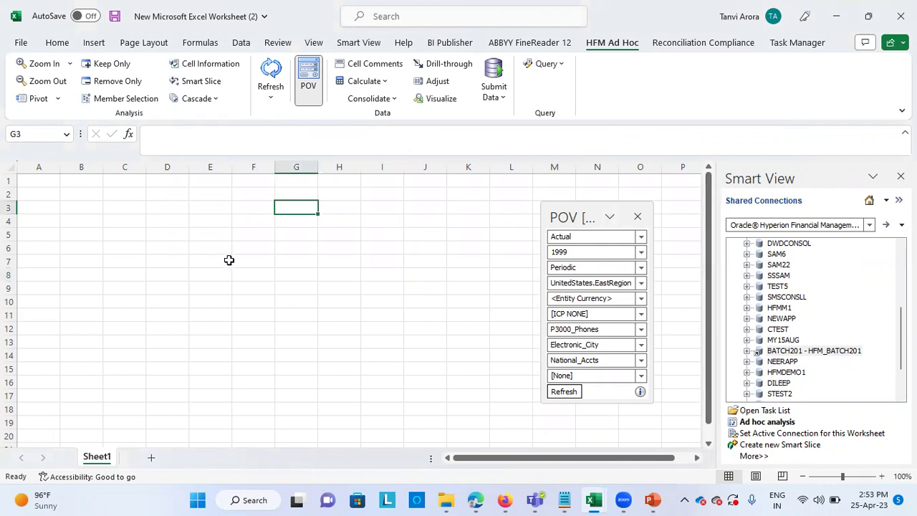
pyautogui.click(207, 209)
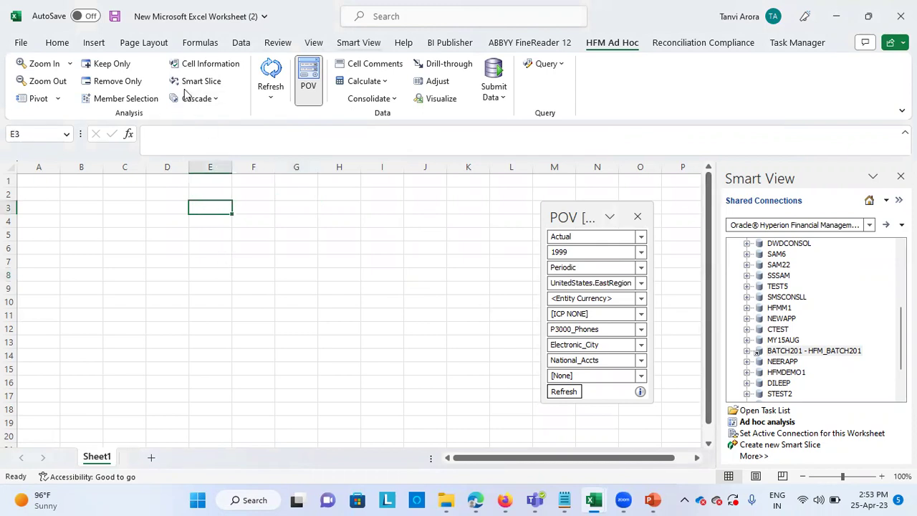
pyautogui.scroll(4, 185, 93)
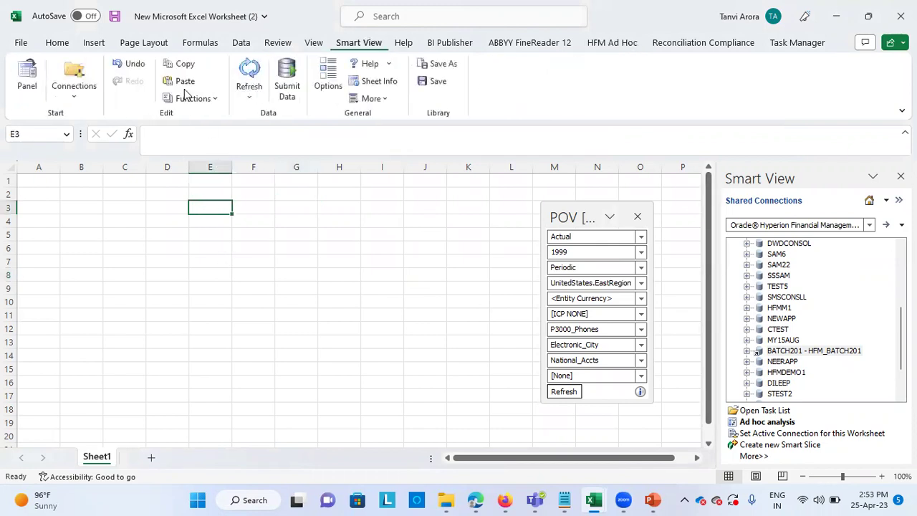
# Pick HsCurrency in the Select Function list, after retrying the empty picker, and confirm it
pyautogui.click(195, 101)
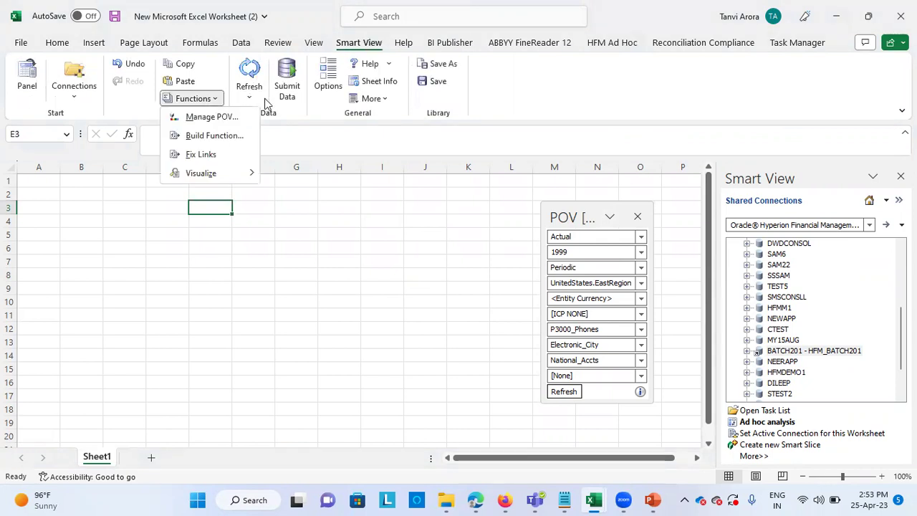
pyautogui.click(236, 136)
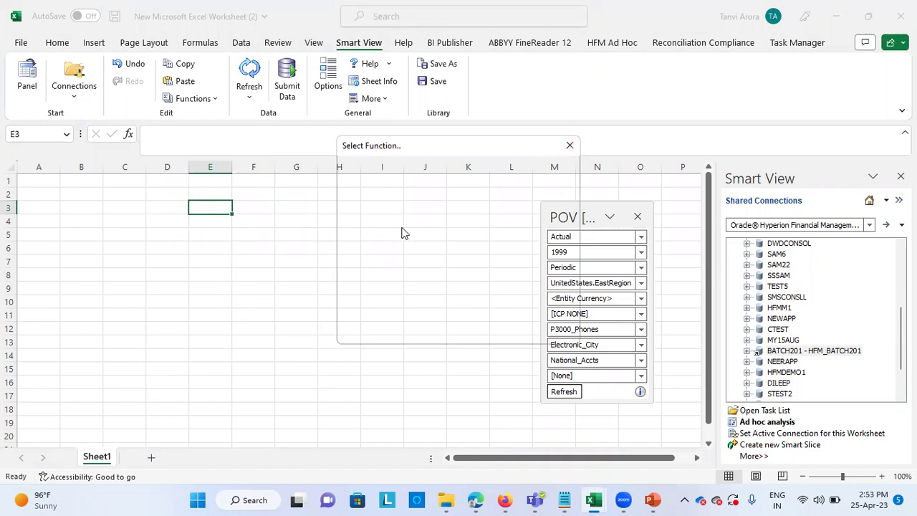
pyautogui.click(570, 145)
pyautogui.click(184, 98)
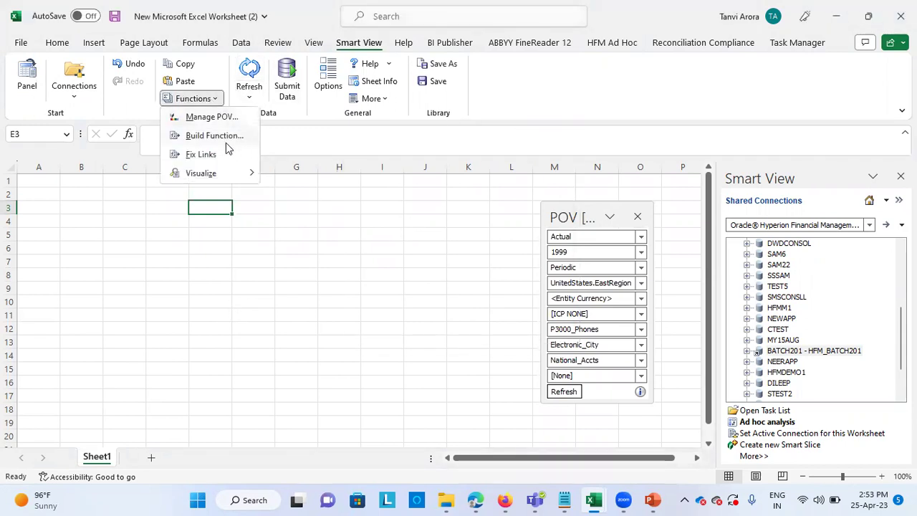
pyautogui.click(215, 135)
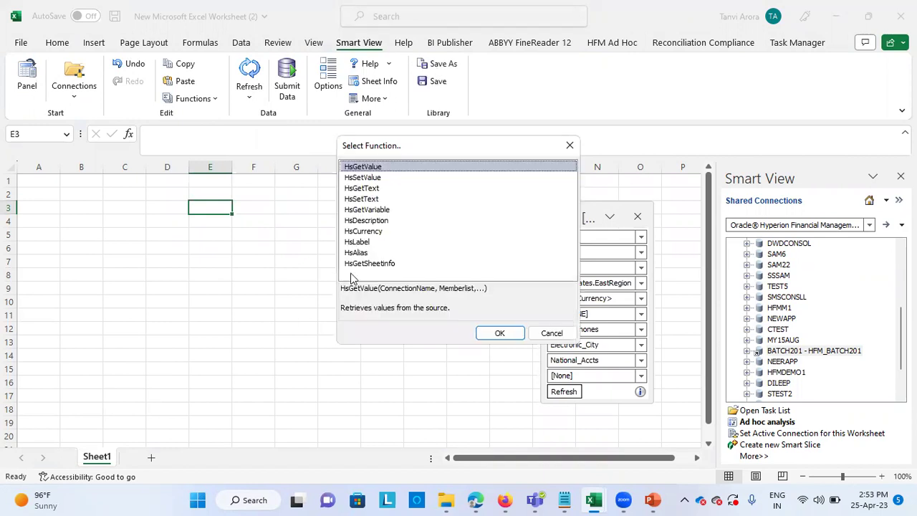
pyautogui.click(382, 232)
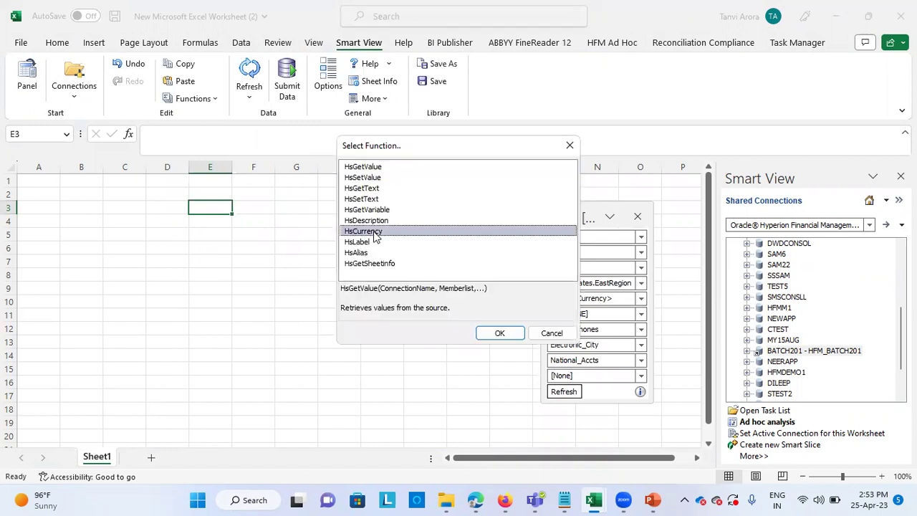
pyautogui.click(487, 334)
# Use connection HFM_BATCH201 with members Entity#UnitedStates.EastRegion and Value#<Entity Currency>
pyautogui.click(500, 192)
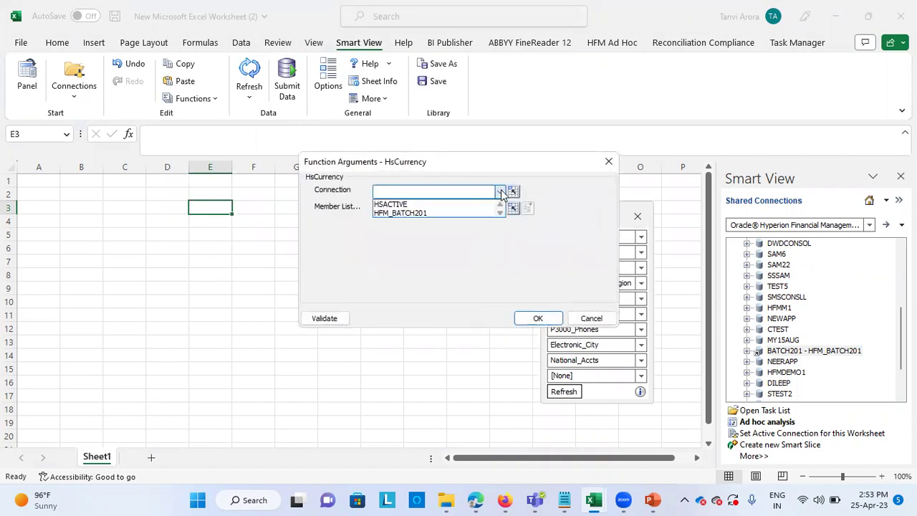
pyautogui.click(423, 215)
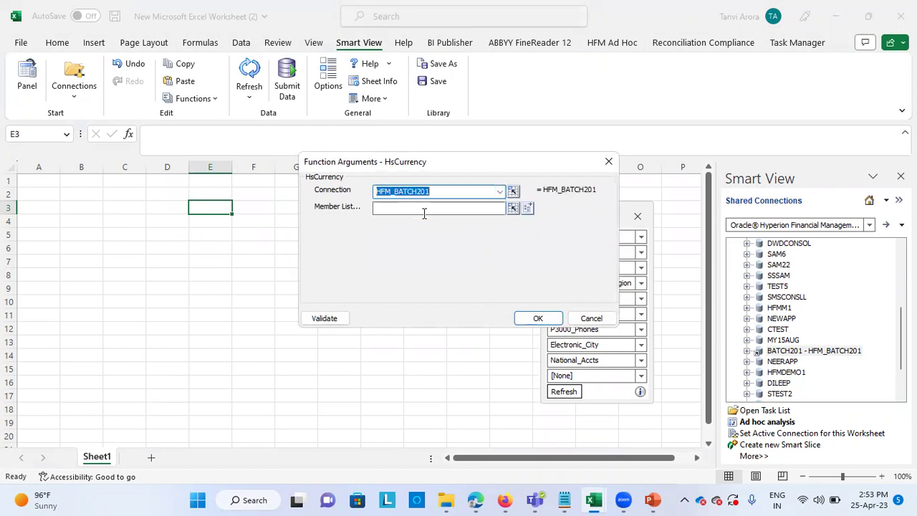
pyautogui.click(526, 207)
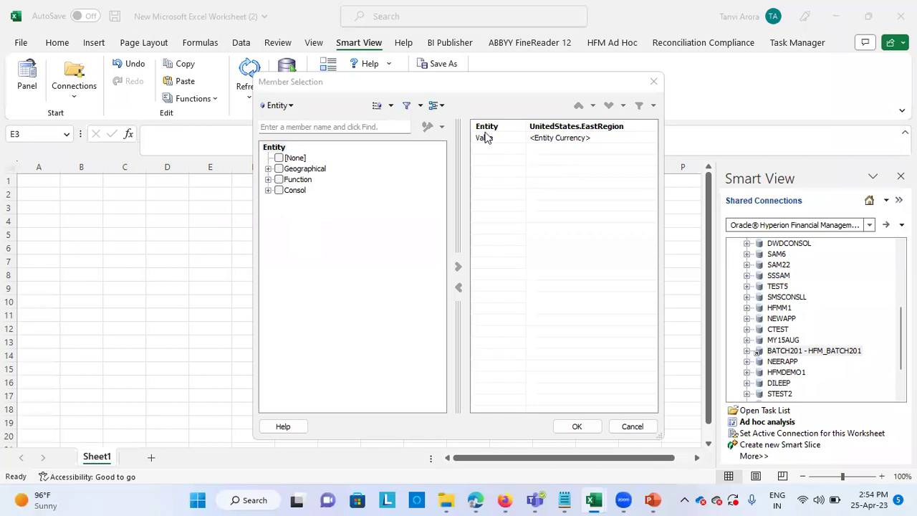
pyautogui.click(521, 129)
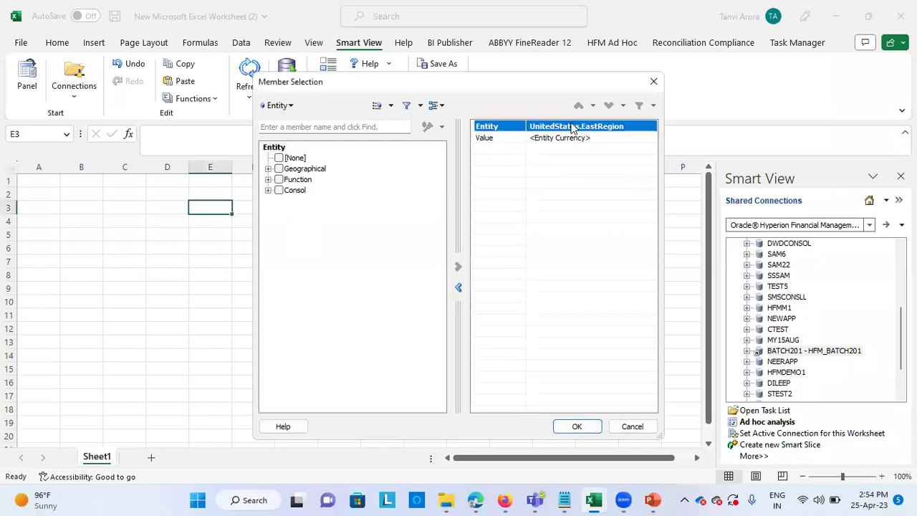
pyautogui.click(559, 137)
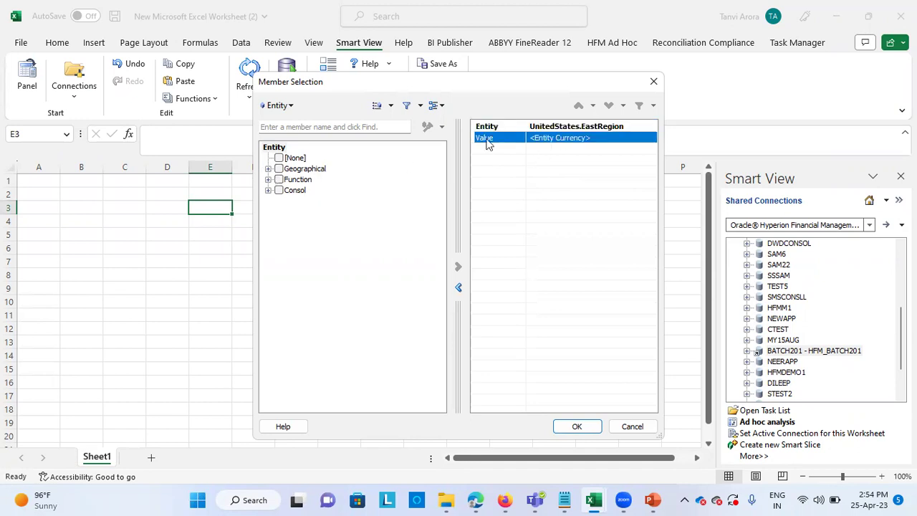
pyautogui.click(521, 126)
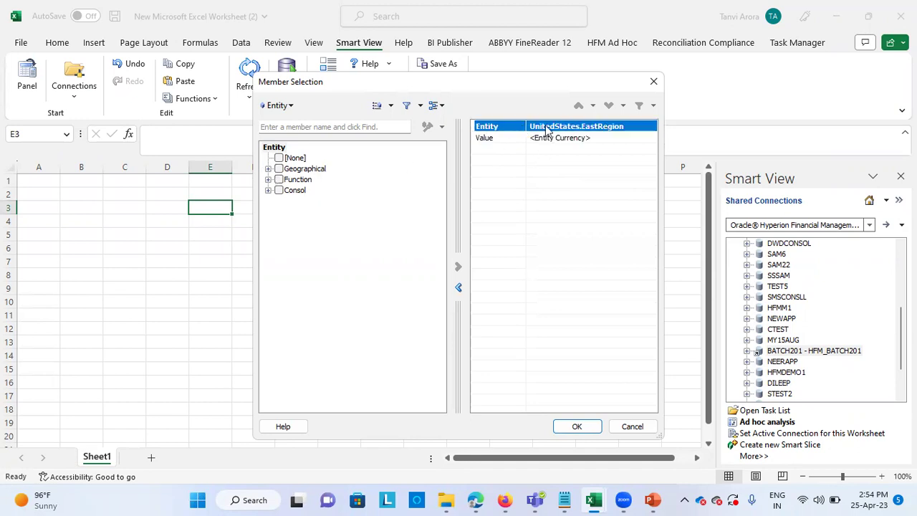
pyautogui.click(269, 169)
pyautogui.click(281, 180)
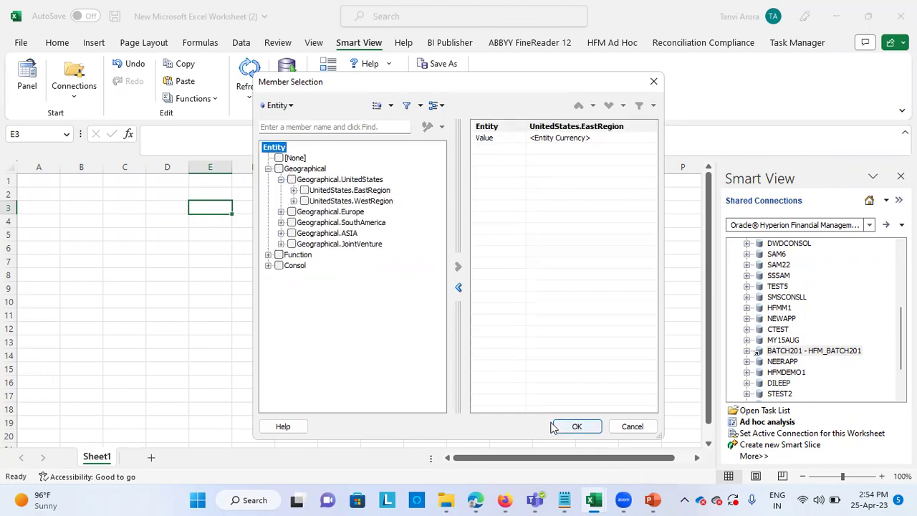
pyautogui.click(592, 430)
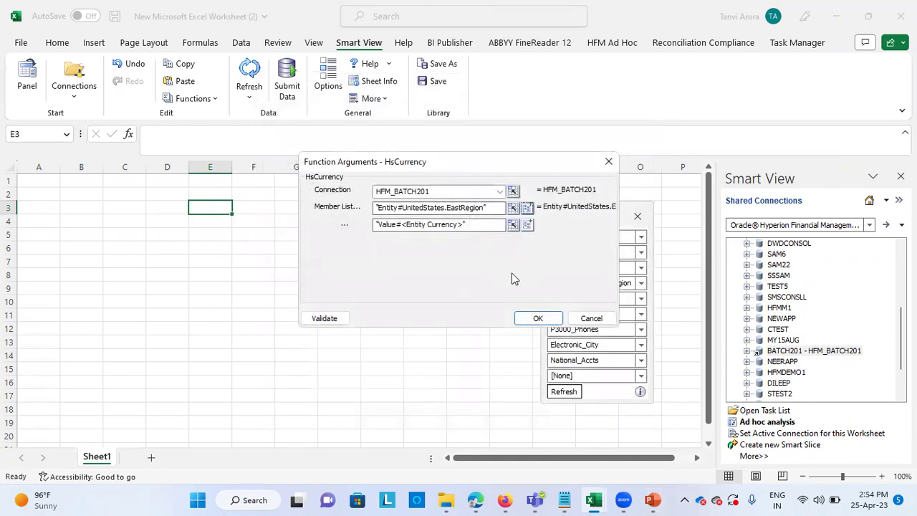
# Insert the HsCurrency formula into E3 and refresh, dismissing the no-member-cells message
pyautogui.click(538, 318)
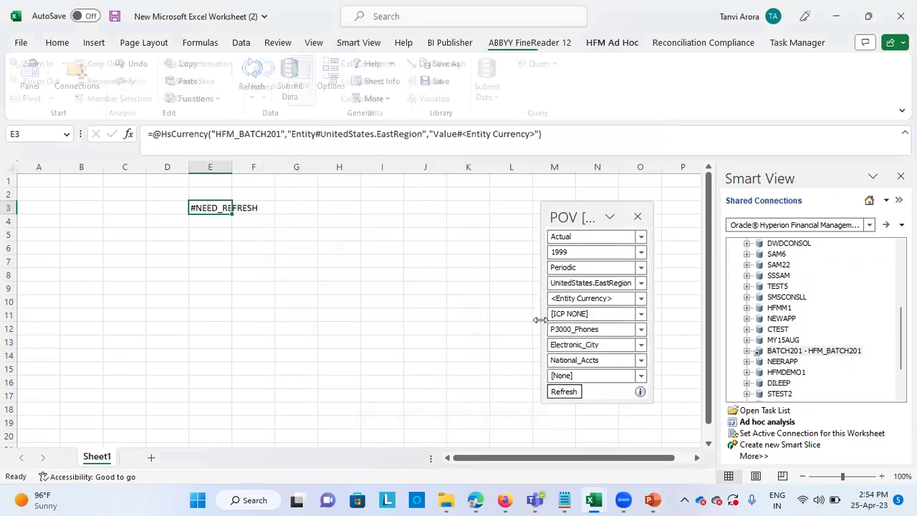
pyautogui.click(289, 260)
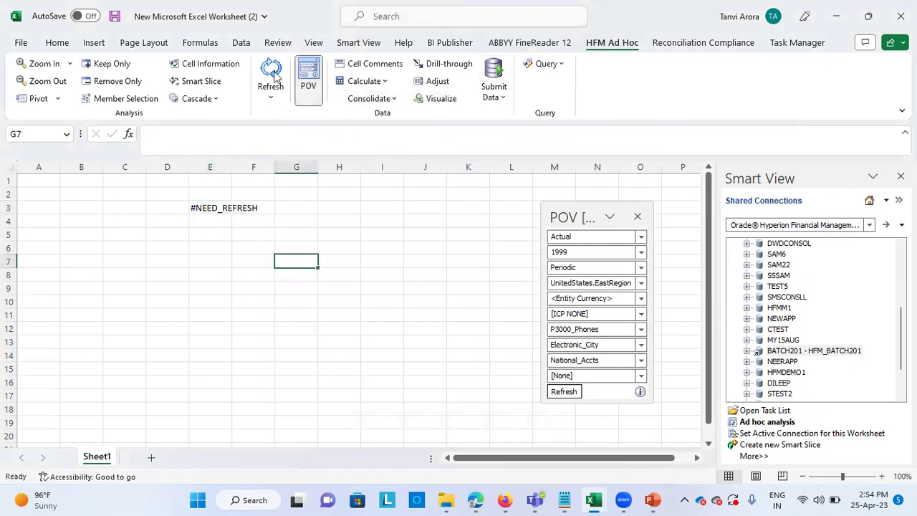
pyautogui.click(271, 75)
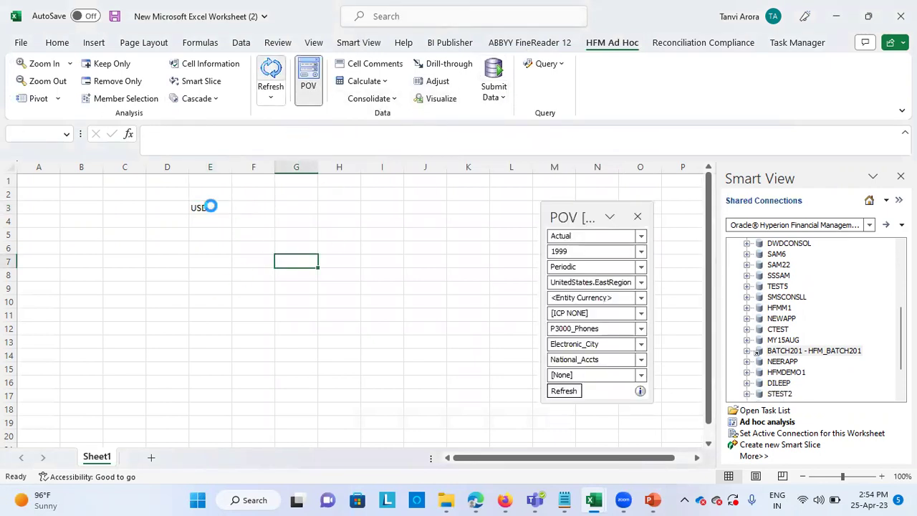
pyautogui.click(524, 294)
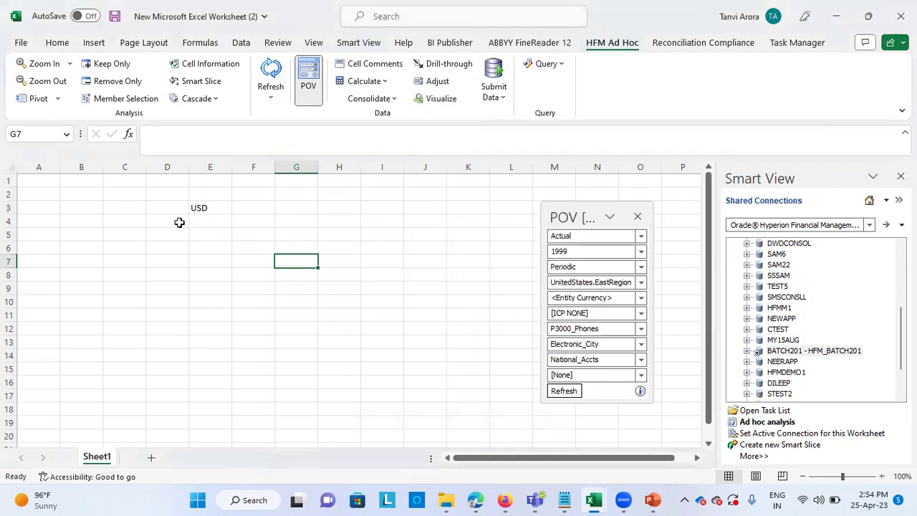
# Check E3's USD result, then move to PowerPoint slide 8 on HsAlias
pyautogui.click(189, 209)
pyautogui.click(313, 232)
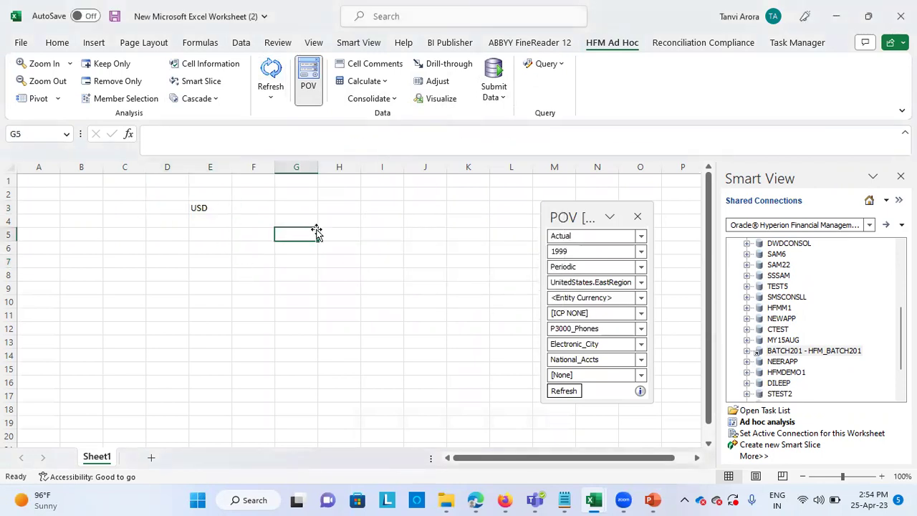
pyautogui.click(650, 499)
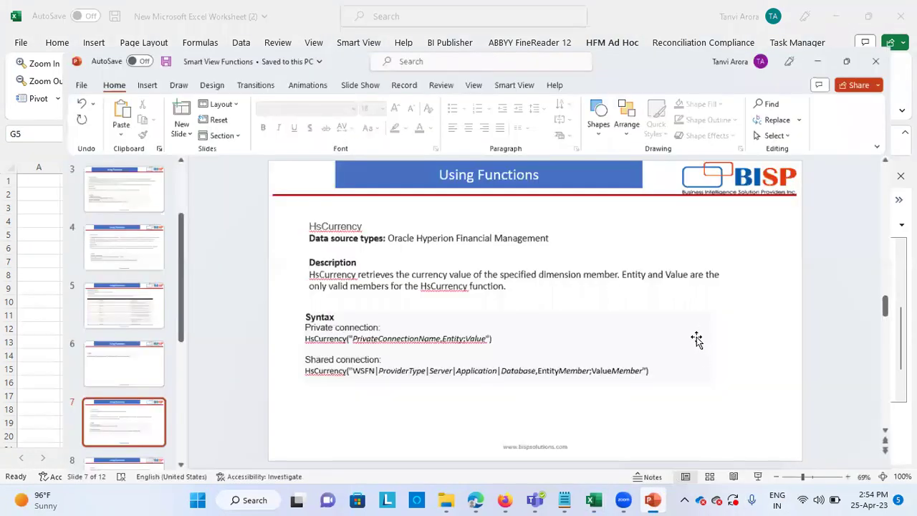
pyautogui.scroll(-1, 410, 356)
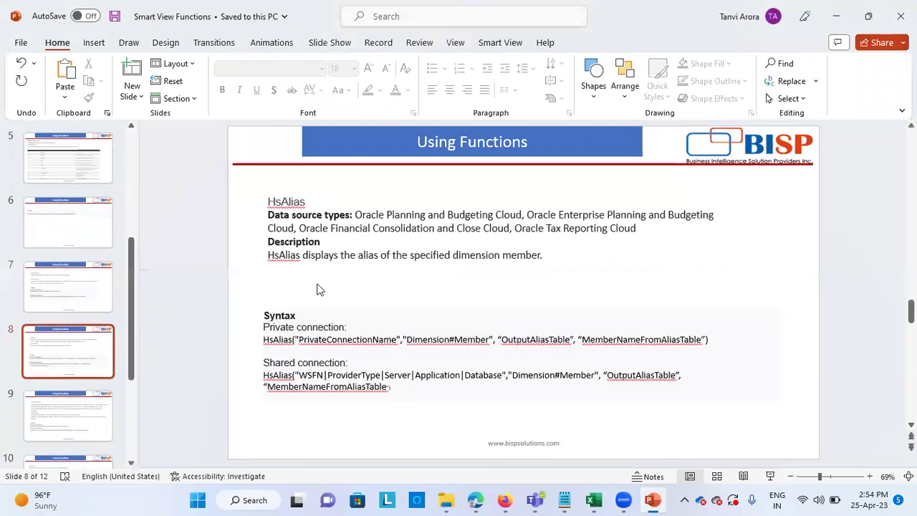
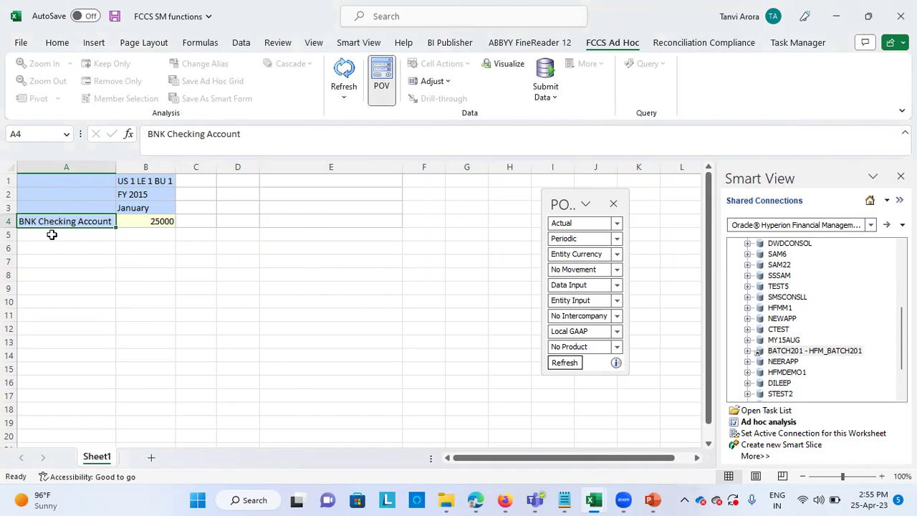
pyautogui.click(319, 223)
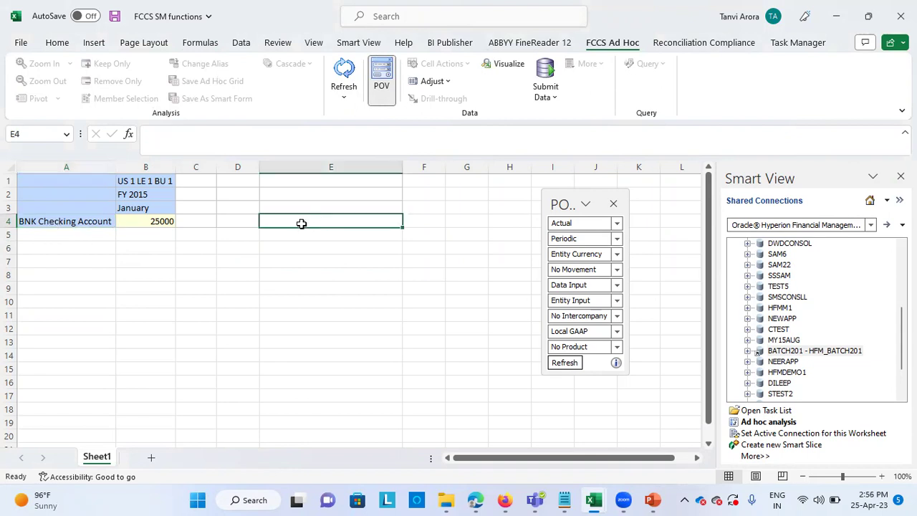
pyautogui.scroll(4, 258, 72)
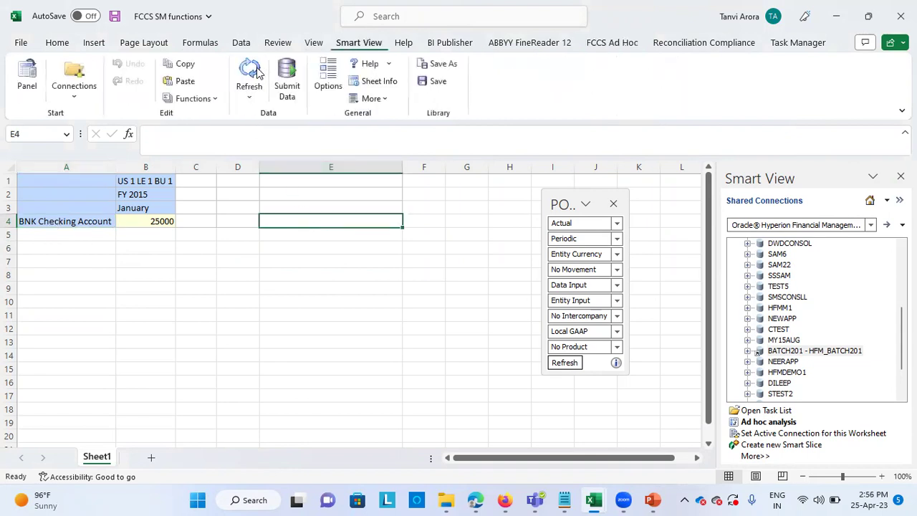
pyautogui.click(194, 97)
pyautogui.click(205, 135)
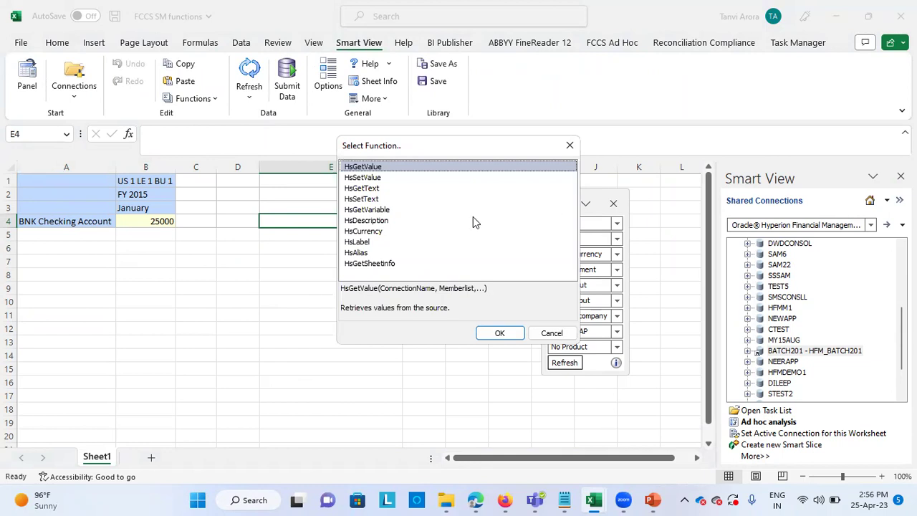
pyautogui.click(361, 252)
pyautogui.click(501, 333)
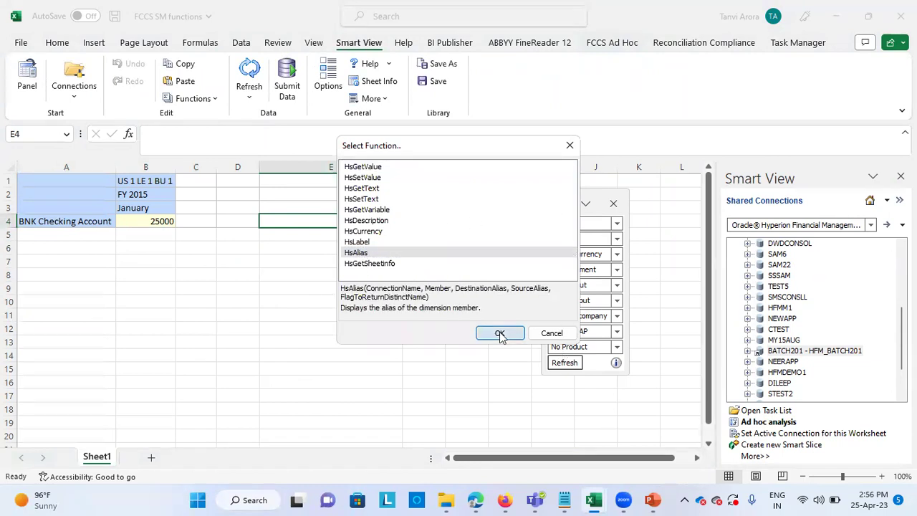
pyautogui.click(499, 191)
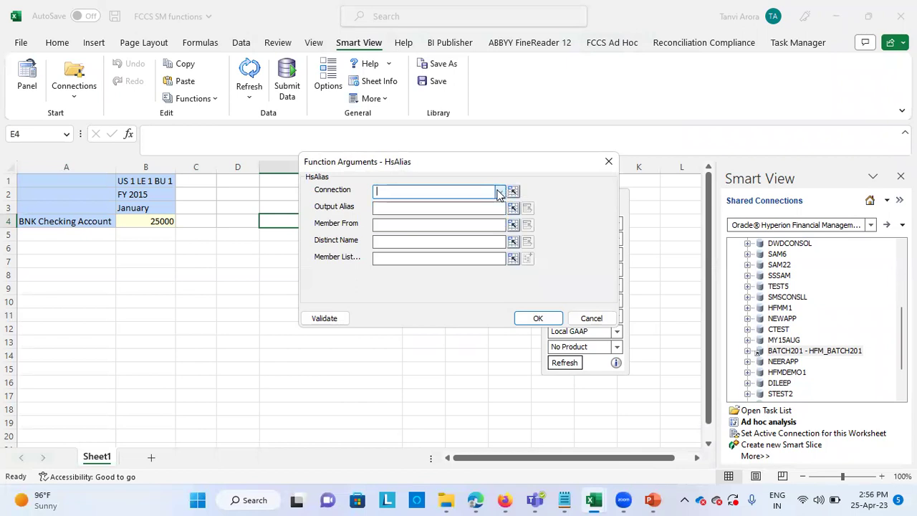
pyautogui.click(467, 303)
pyautogui.click(602, 318)
pyautogui.click(335, 384)
pyautogui.click(274, 290)
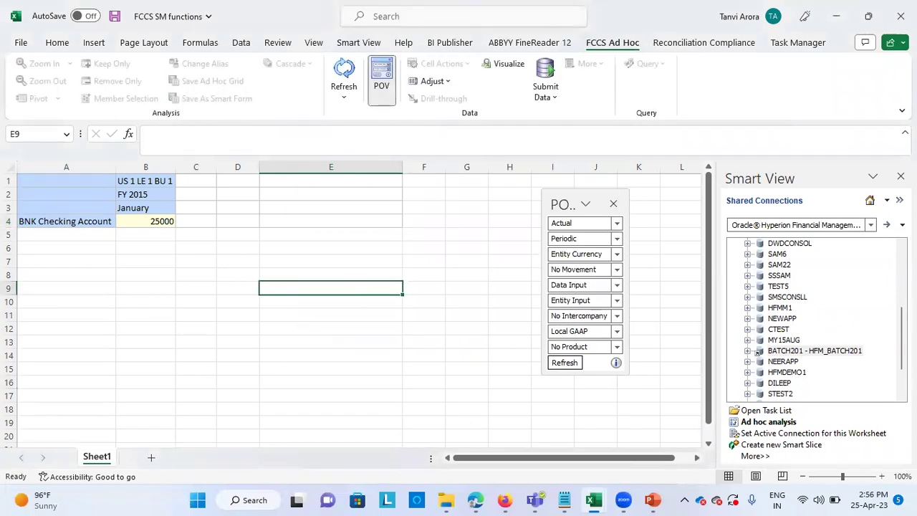
pyautogui.scroll(-2, 831, 360)
pyautogui.click(768, 421)
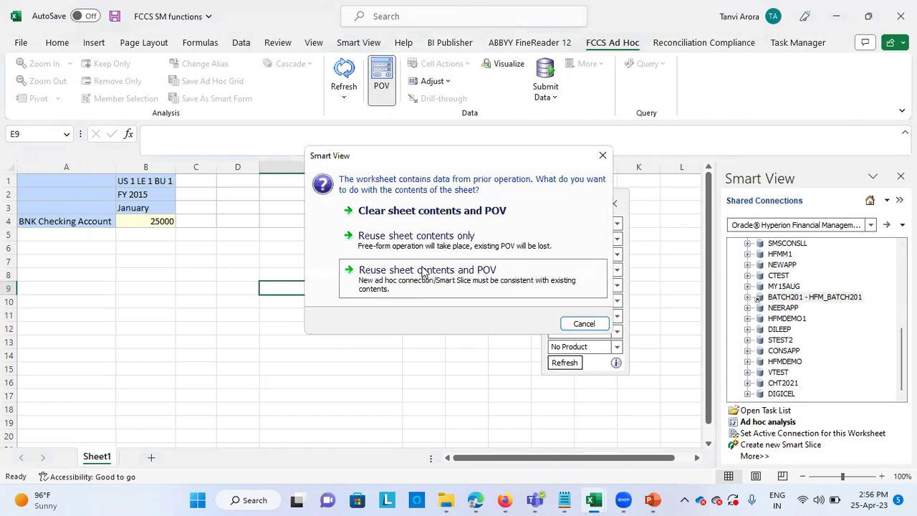
pyautogui.click(422, 273)
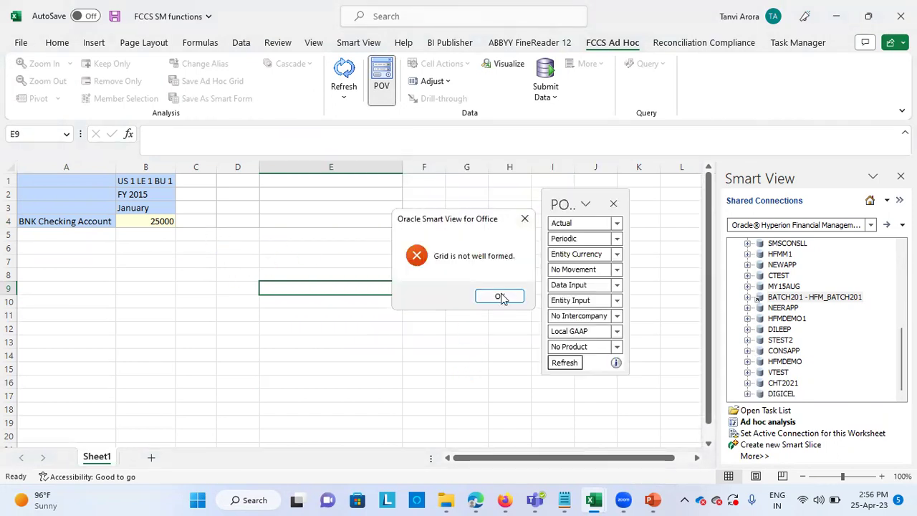
pyautogui.click(501, 298)
pyautogui.moveTo(466, 382); pyautogui.dragTo(466, 369)
pyautogui.click(344, 79)
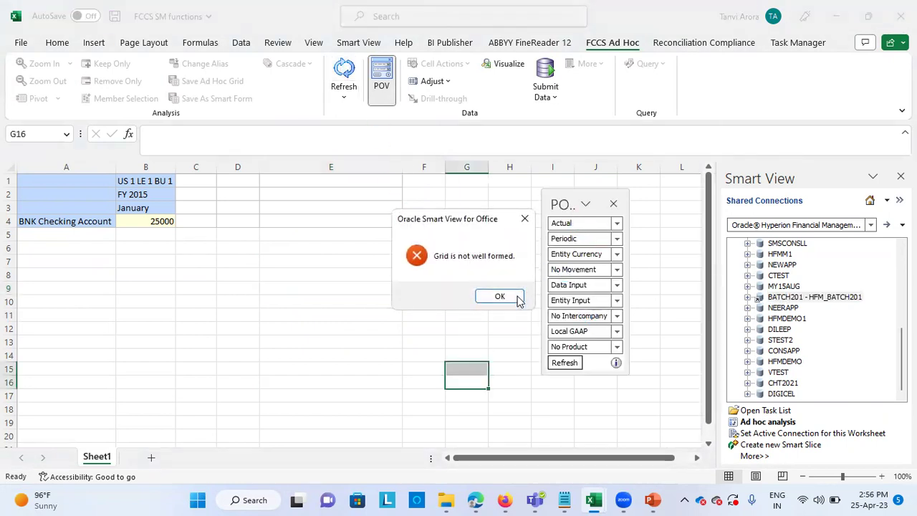
pyautogui.click(500, 296)
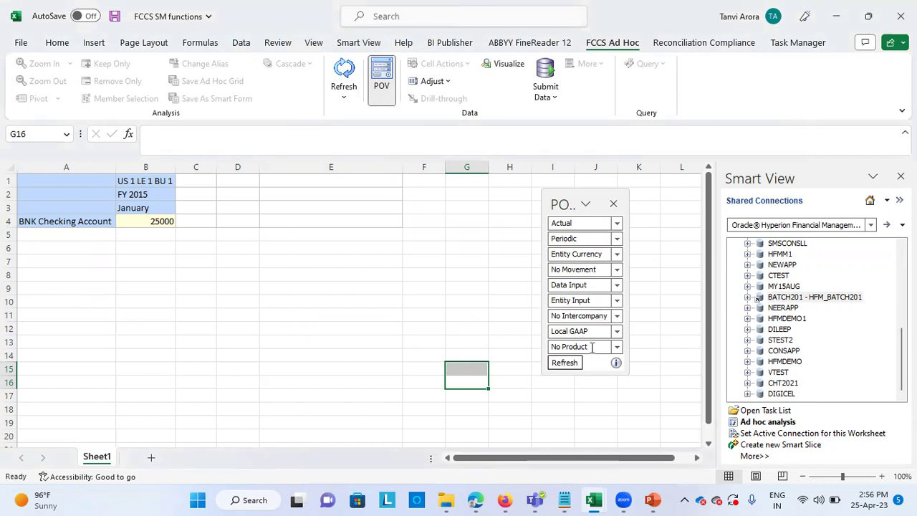
pyautogui.click(280, 274)
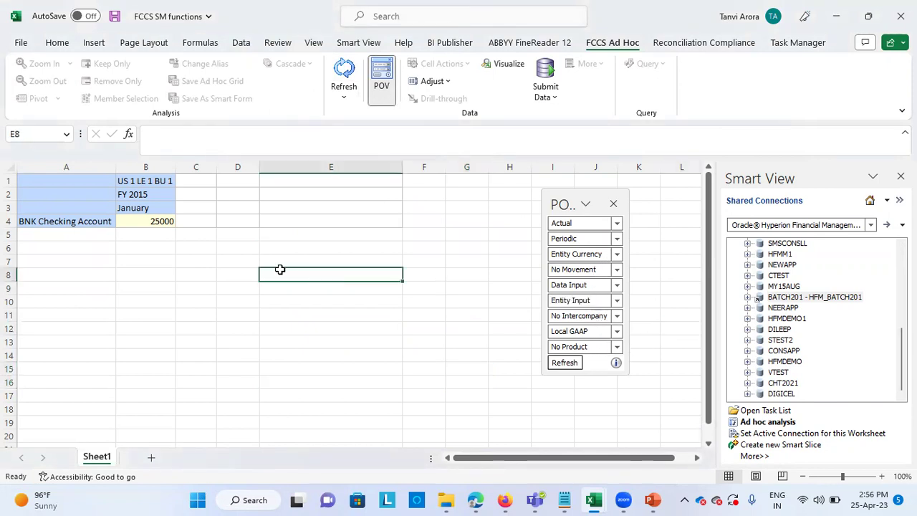
pyautogui.click(82, 220)
pyautogui.click(303, 235)
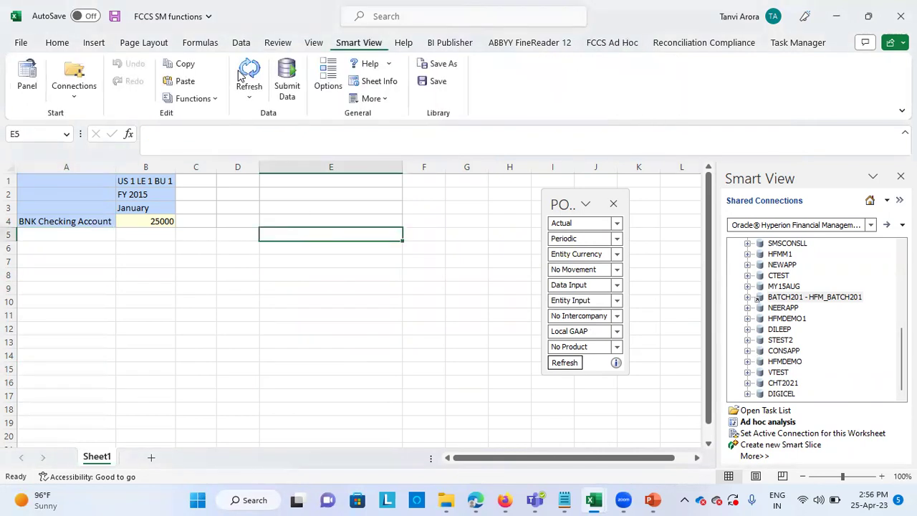
# Cancel the function builder, switch Smart View to Private Connections and select the FCCS server URL
pyautogui.click(191, 99)
pyautogui.click(212, 136)
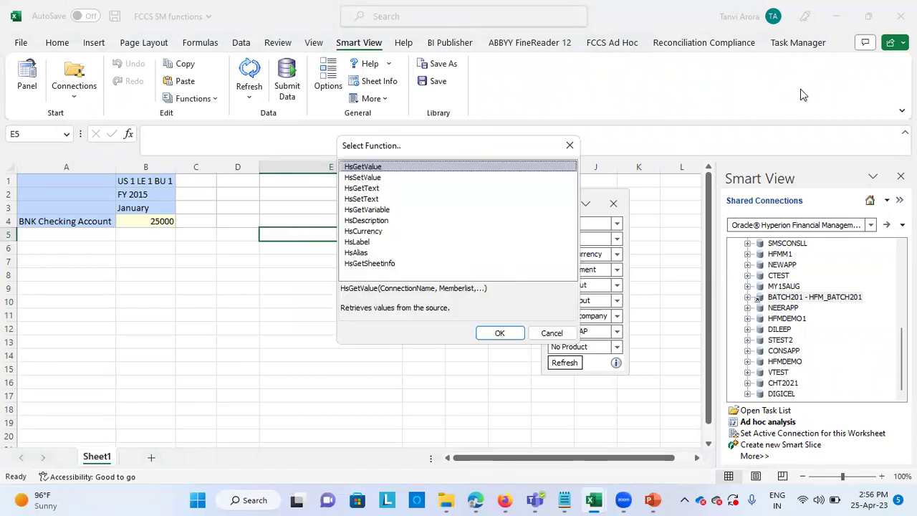
pyautogui.click(569, 145)
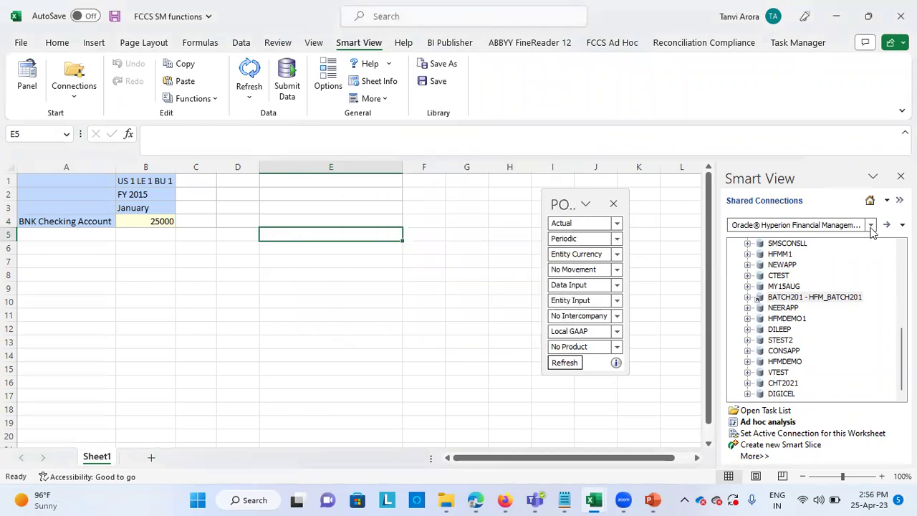
pyautogui.click(871, 225)
pyautogui.click(887, 201)
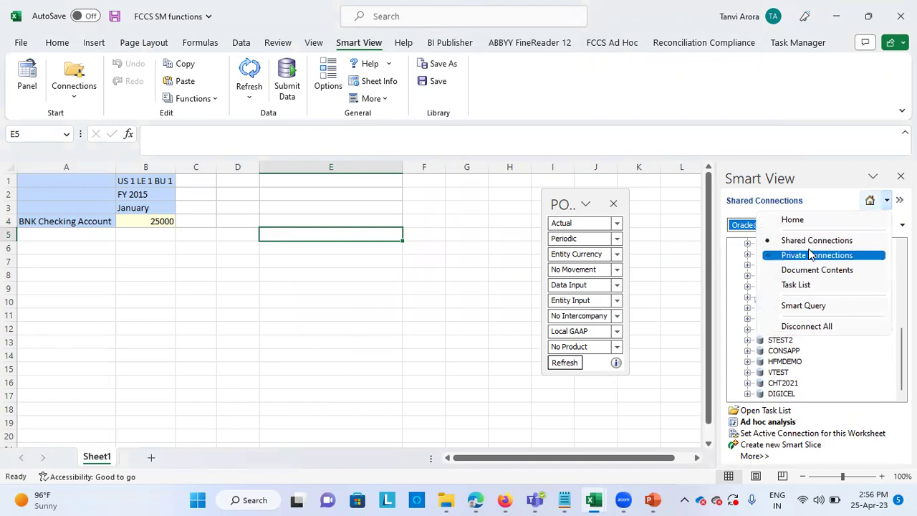
pyautogui.click(811, 256)
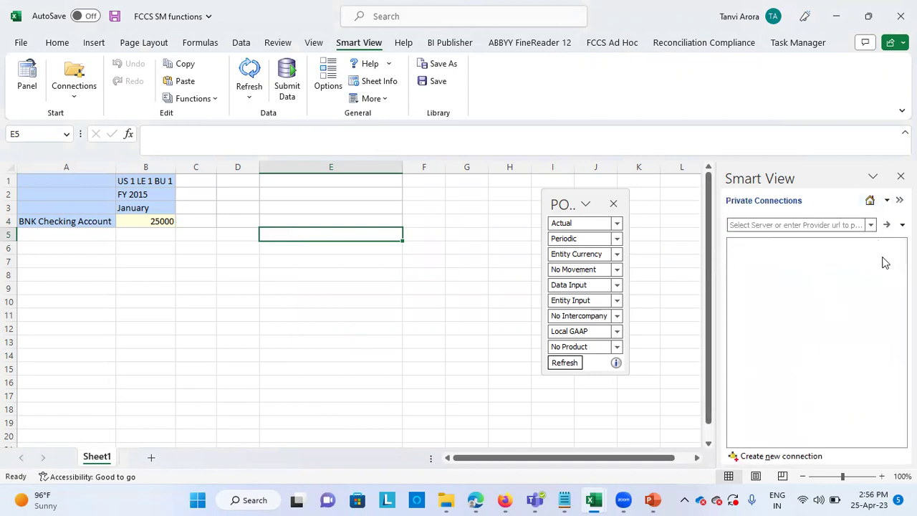
pyautogui.click(871, 225)
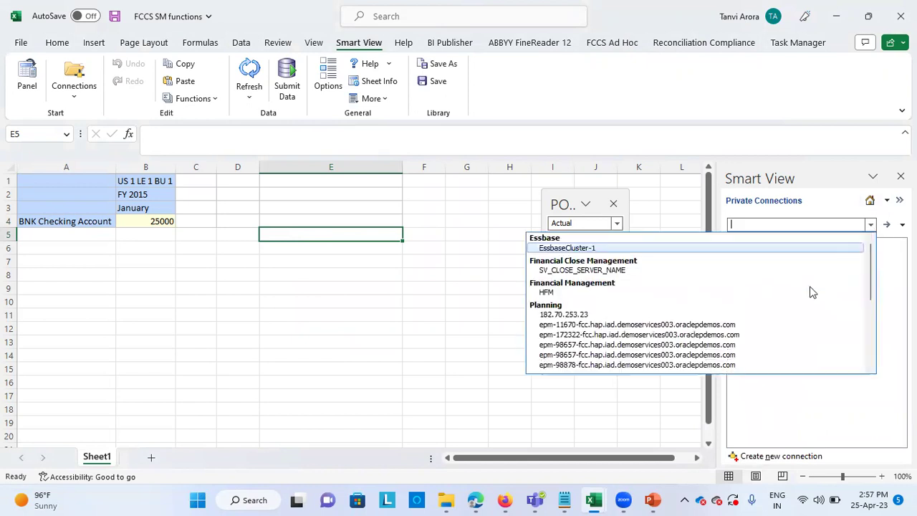
pyautogui.scroll(-10, 808, 291)
pyautogui.click(643, 349)
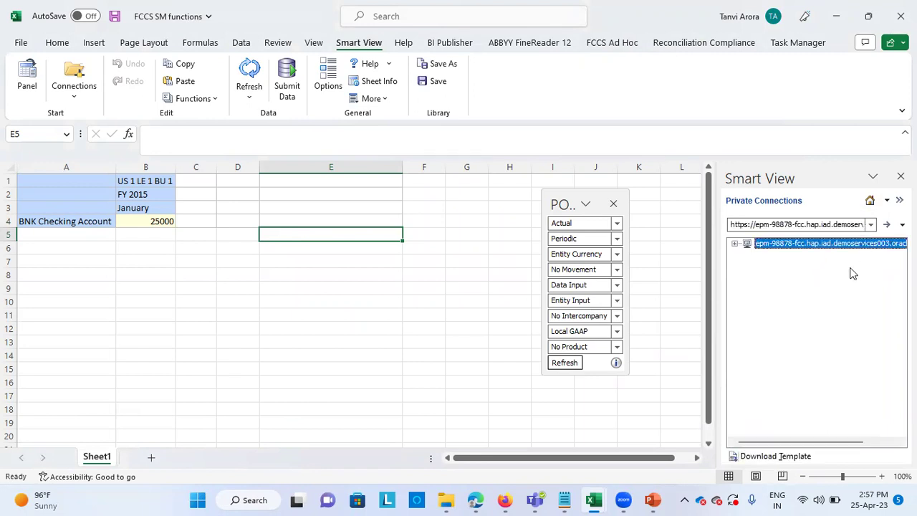
# Connect to the FCCS application and start an ad hoc analysis on the Consol plan type
pyautogui.click(734, 243)
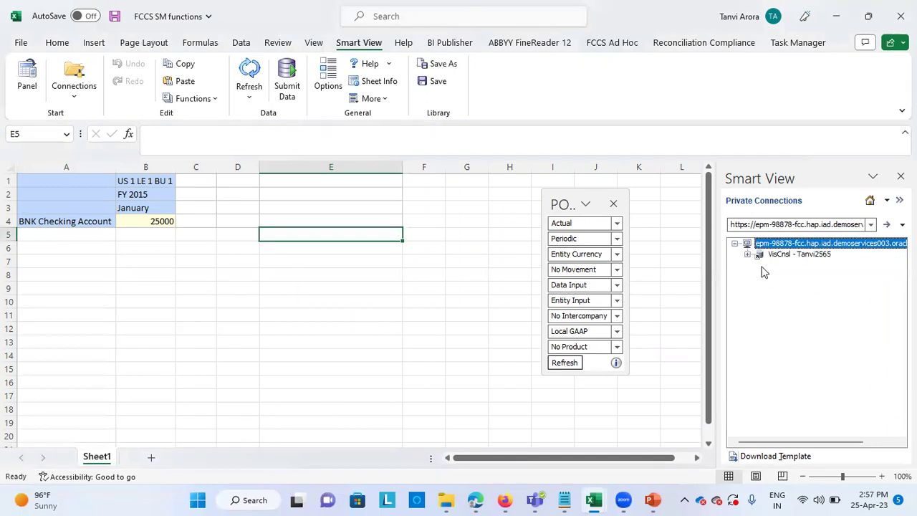
pyautogui.click(789, 256)
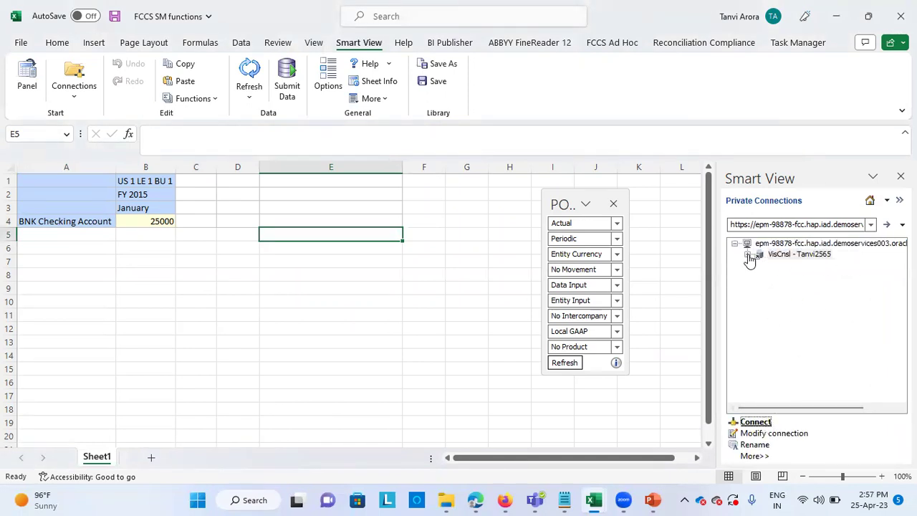
pyautogui.click(755, 422)
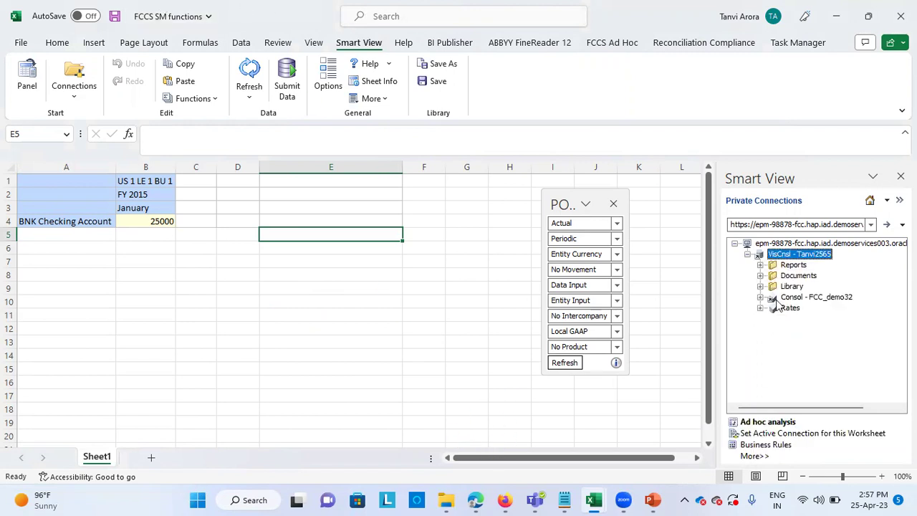
pyautogui.click(766, 422)
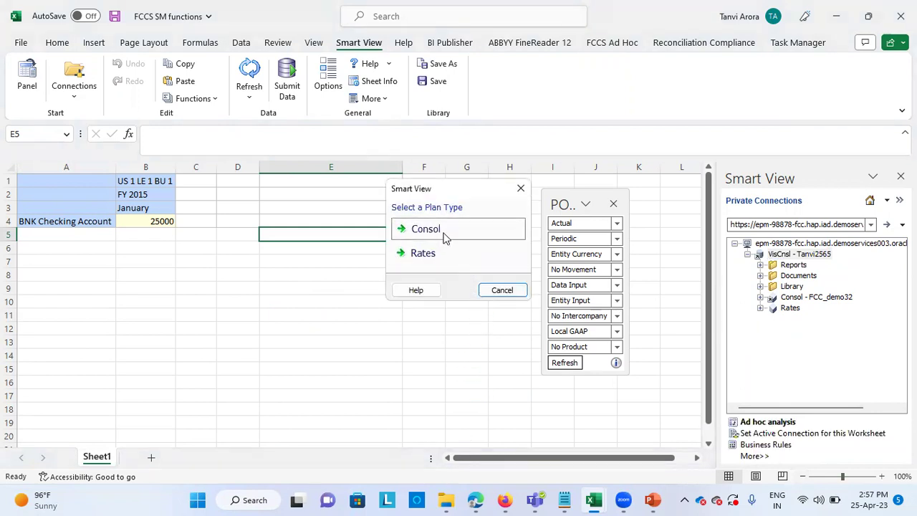
pyautogui.click(442, 229)
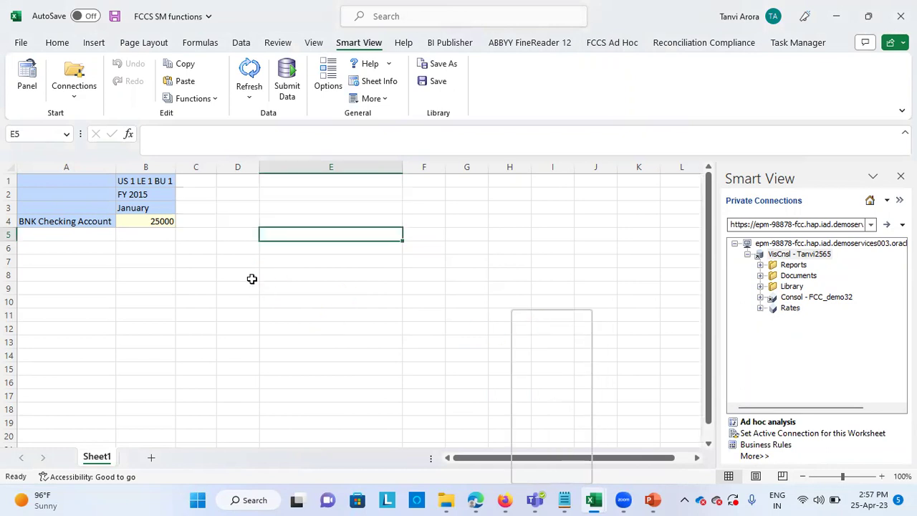
# Move the POV panel aside and start building an HsAlias function in cell E7
pyautogui.moveTo(528, 322); pyautogui.dragTo(533, 215)
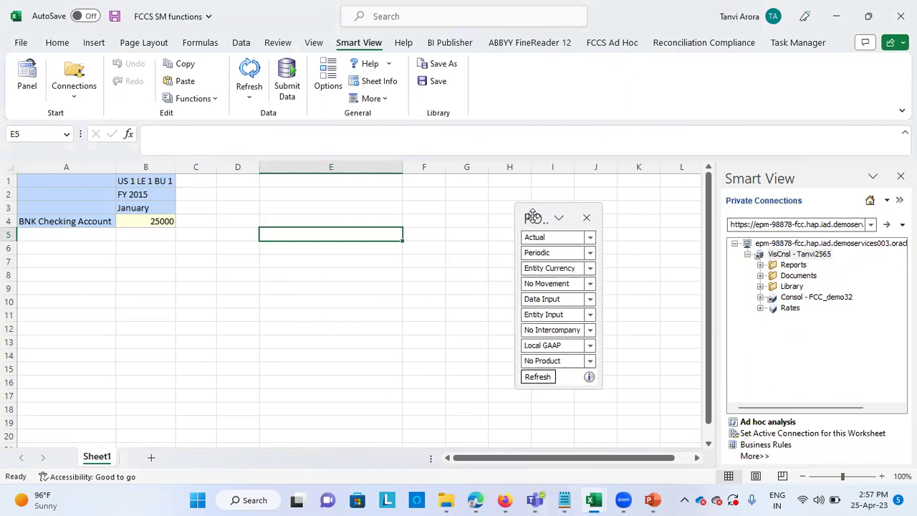
pyautogui.click(334, 262)
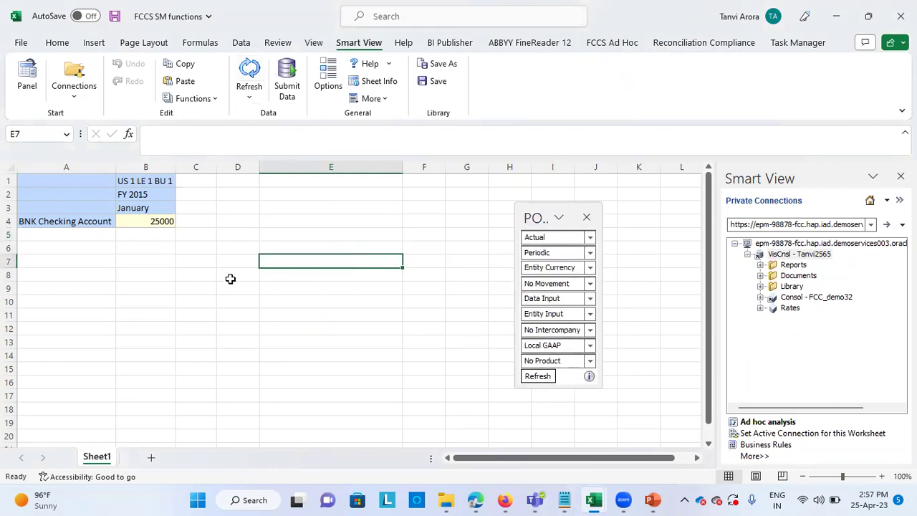
pyautogui.click(212, 98)
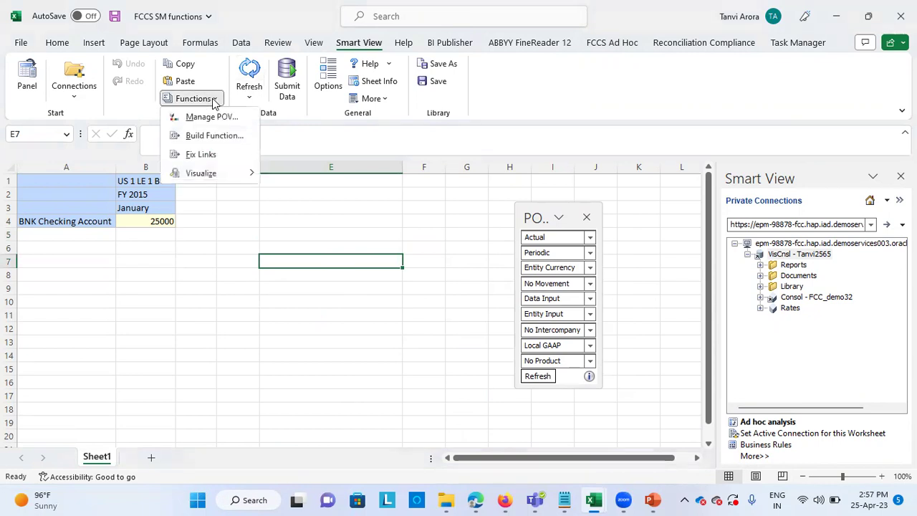
pyautogui.click(212, 134)
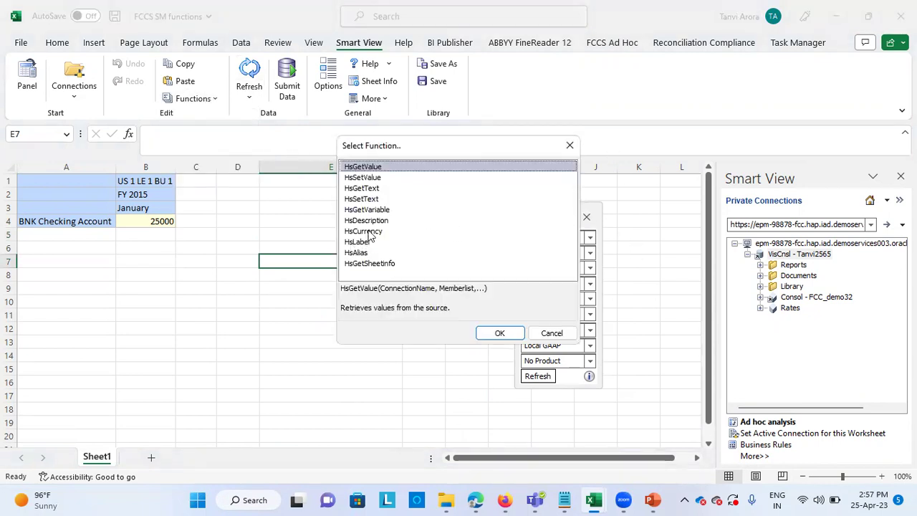
pyautogui.click(368, 232)
pyautogui.click(367, 254)
pyautogui.click(517, 333)
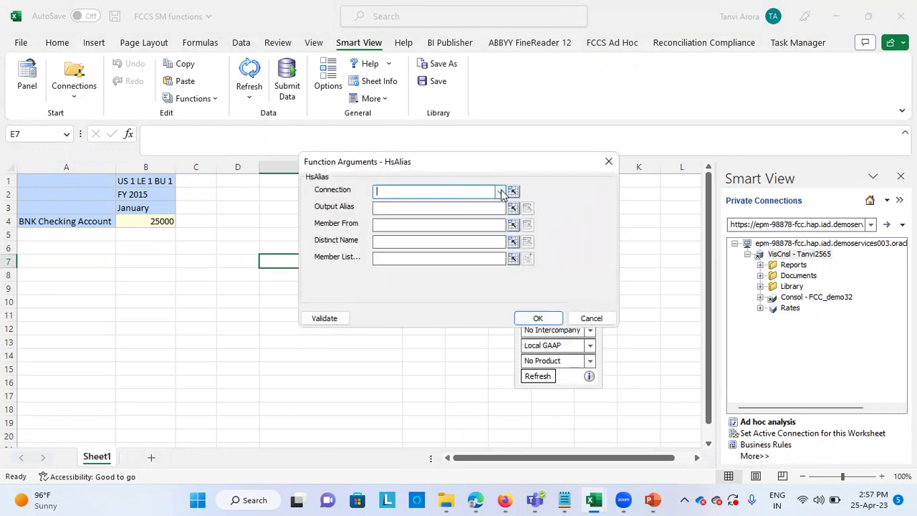
# Set HsAlias to connection FCC_demo32, output and source alias Default, and distinct name True
pyautogui.click(500, 192)
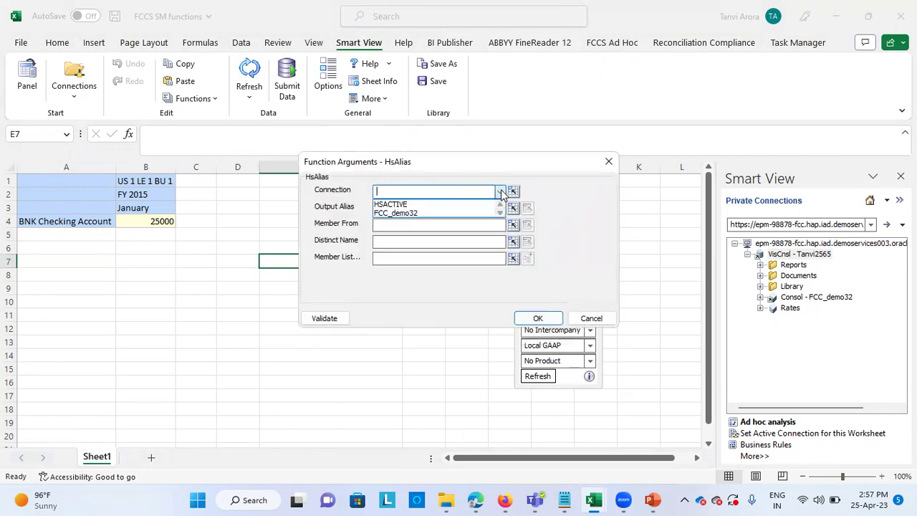
pyautogui.click(421, 214)
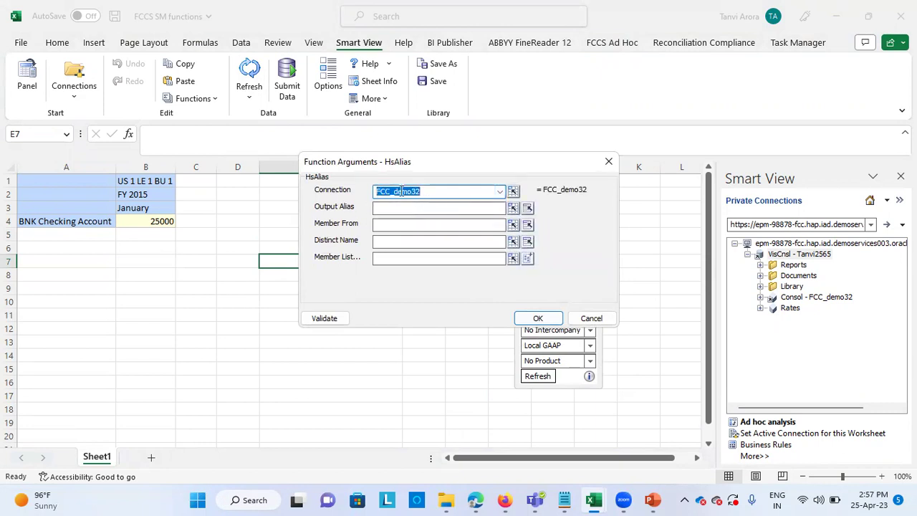
pyautogui.click(527, 208)
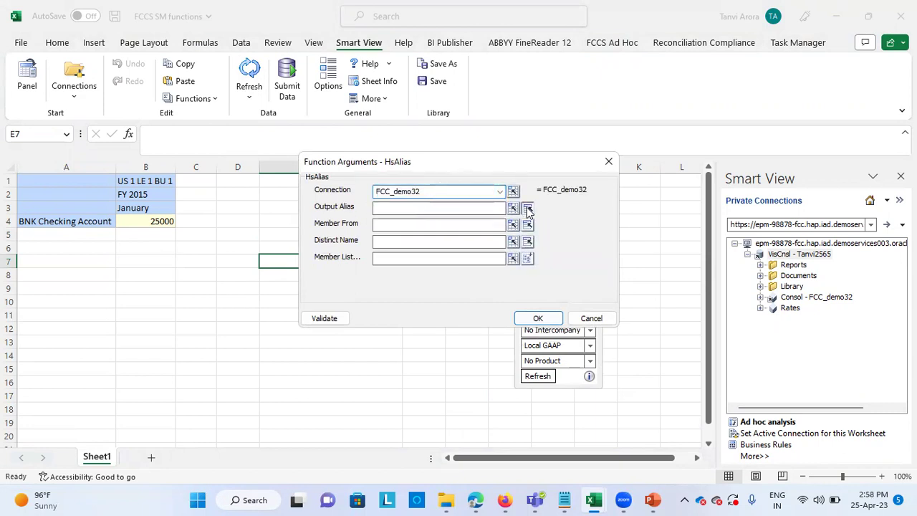
pyautogui.click(560, 257)
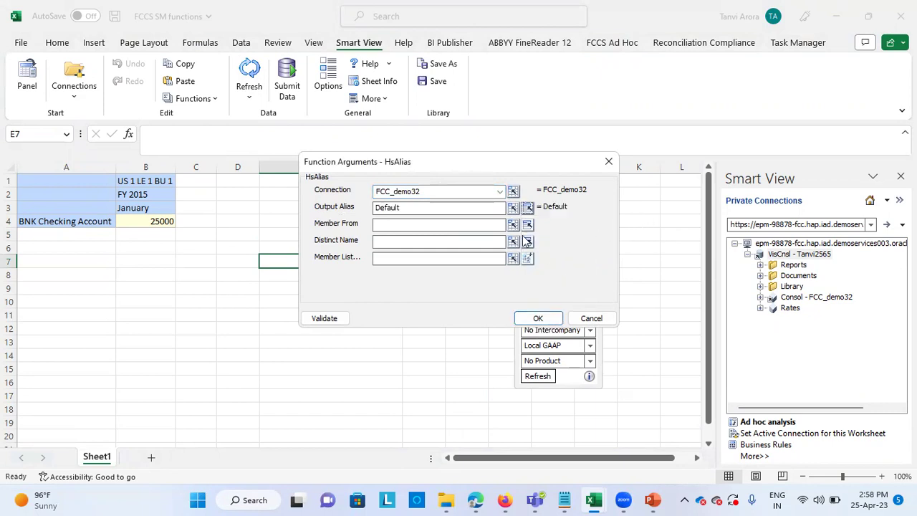
pyautogui.click(528, 224)
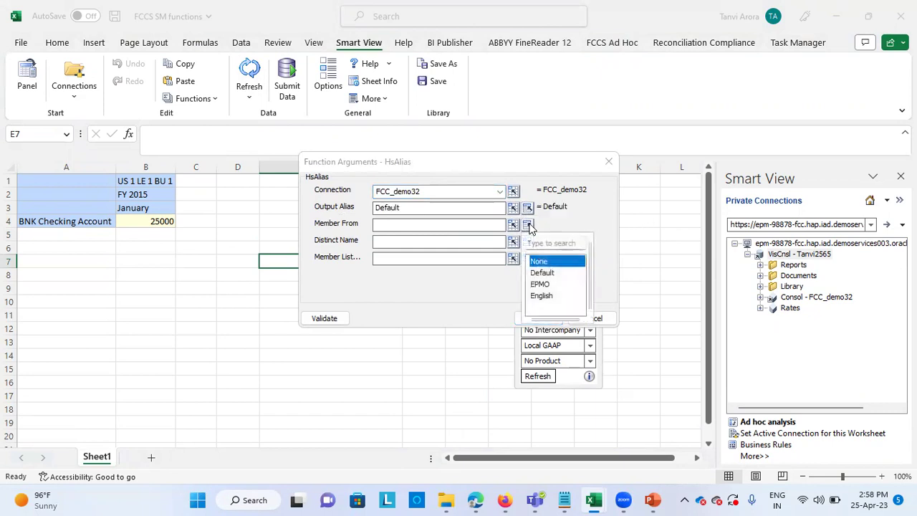
pyautogui.click(548, 273)
pyautogui.click(527, 244)
pyautogui.click(543, 277)
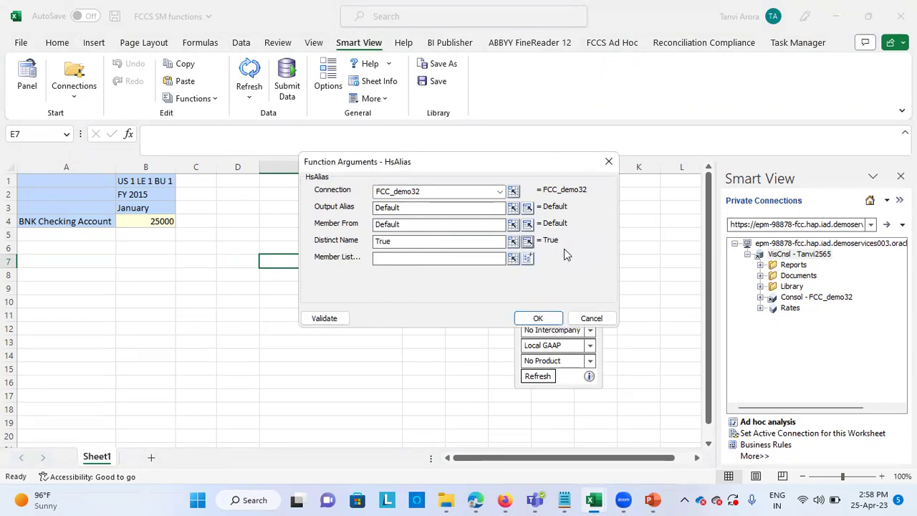
pyautogui.click(528, 259)
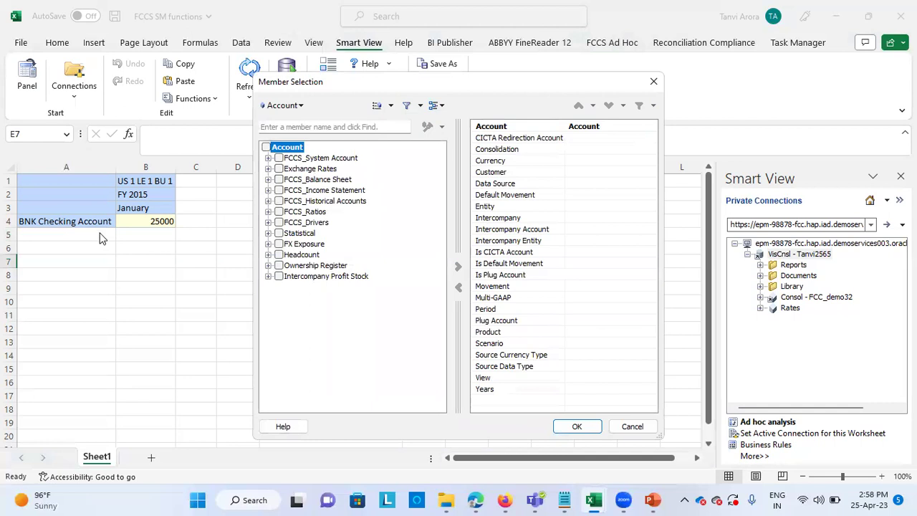
# Expand the Account tree down to Cash and show members with the Default alias table
pyautogui.click(268, 179)
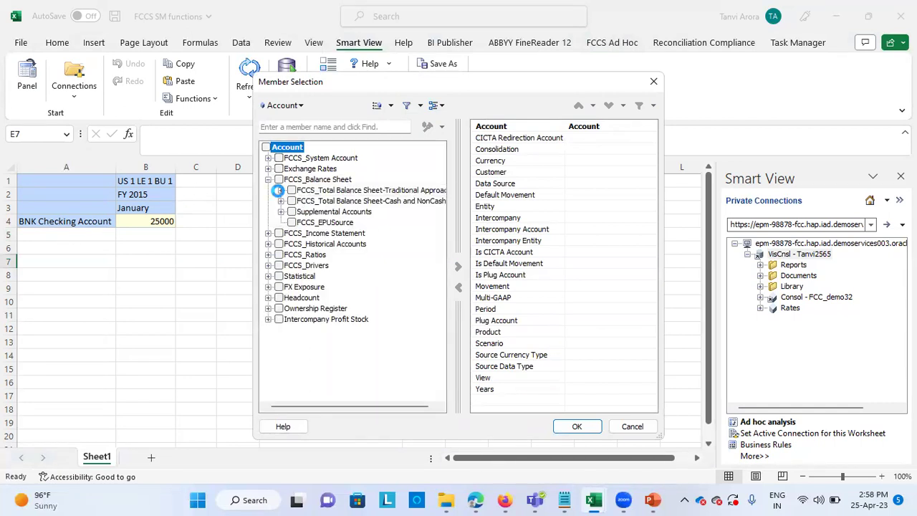
pyautogui.click(281, 190)
pyautogui.click(293, 201)
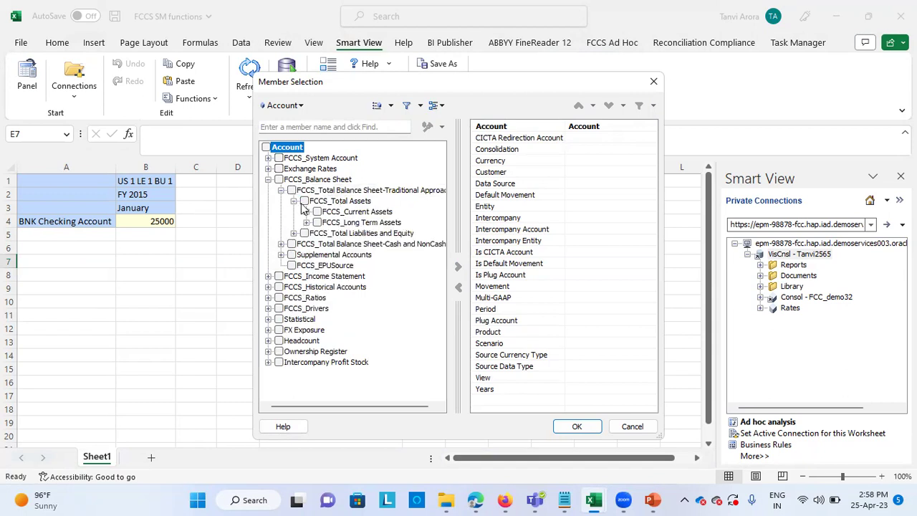
pyautogui.click(305, 212)
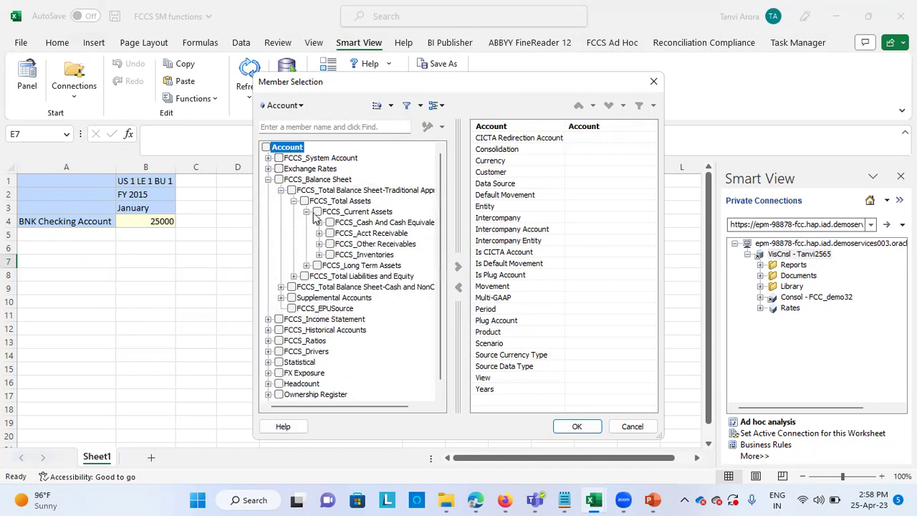
pyautogui.click(320, 222)
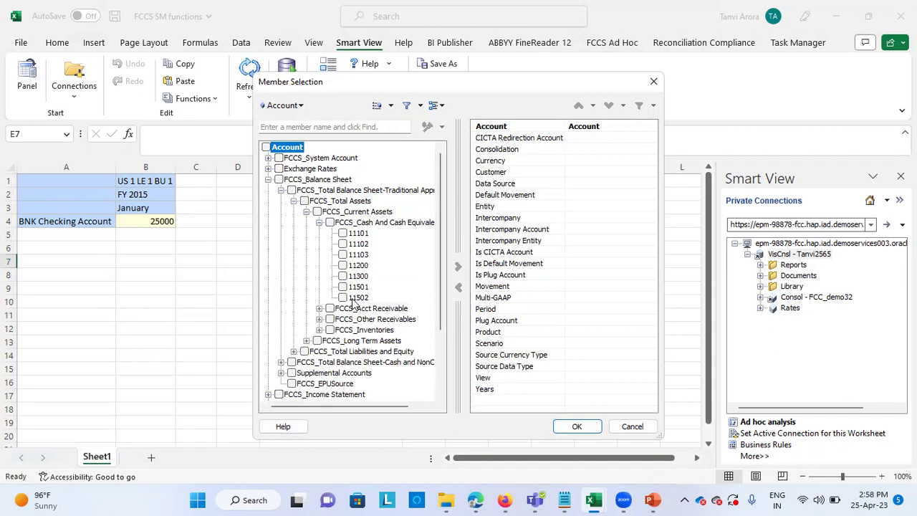
pyautogui.click(436, 105)
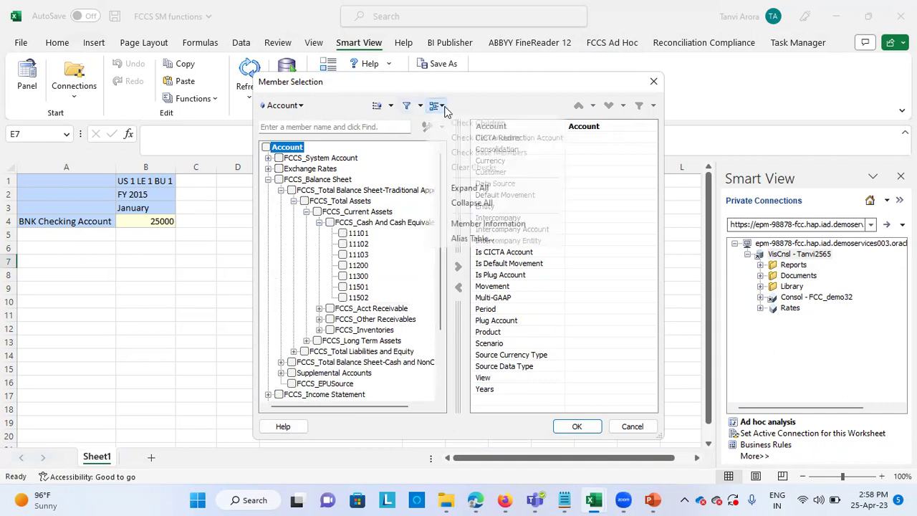
pyautogui.click(470, 238)
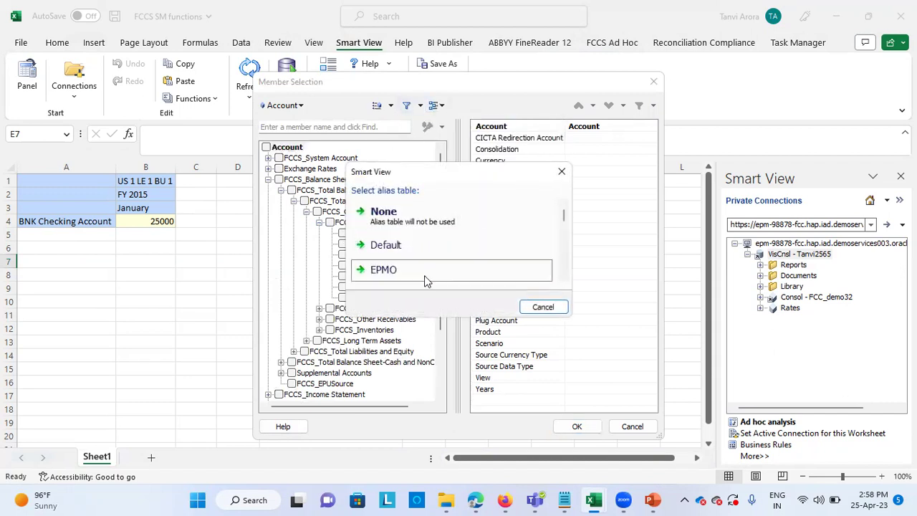
pyautogui.click(400, 249)
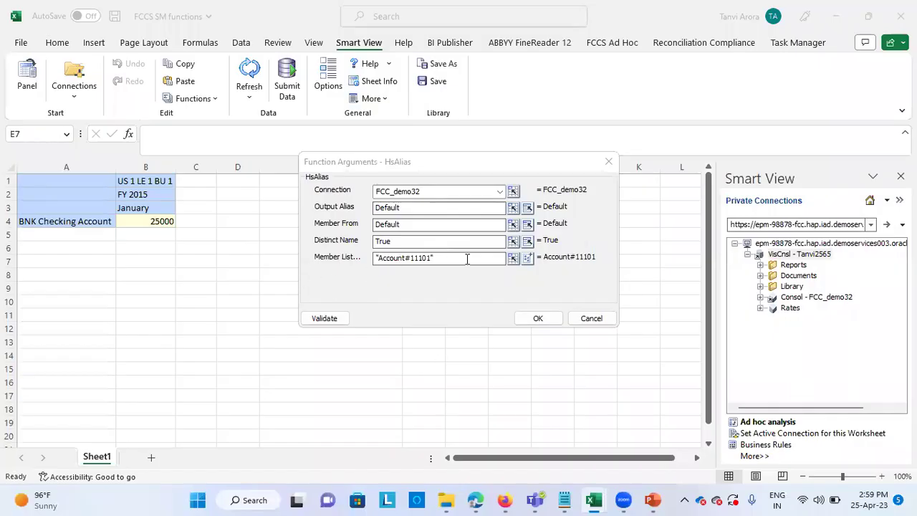
# Insert the HsAlias formula for Account#11101 into E7, returning BNK Checking Account
pyautogui.click(537, 318)
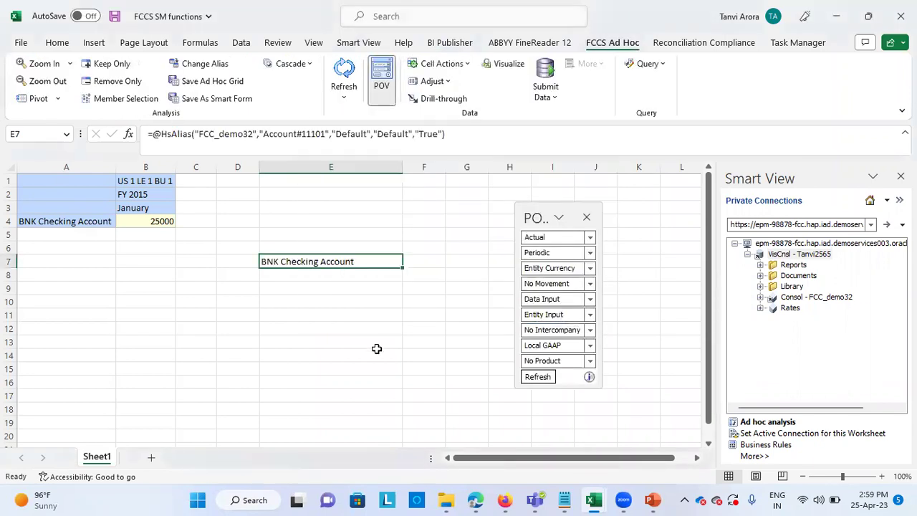
pyautogui.moveTo(377, 351); pyautogui.dragTo(376, 342)
pyautogui.click(306, 261)
pyautogui.click(311, 325)
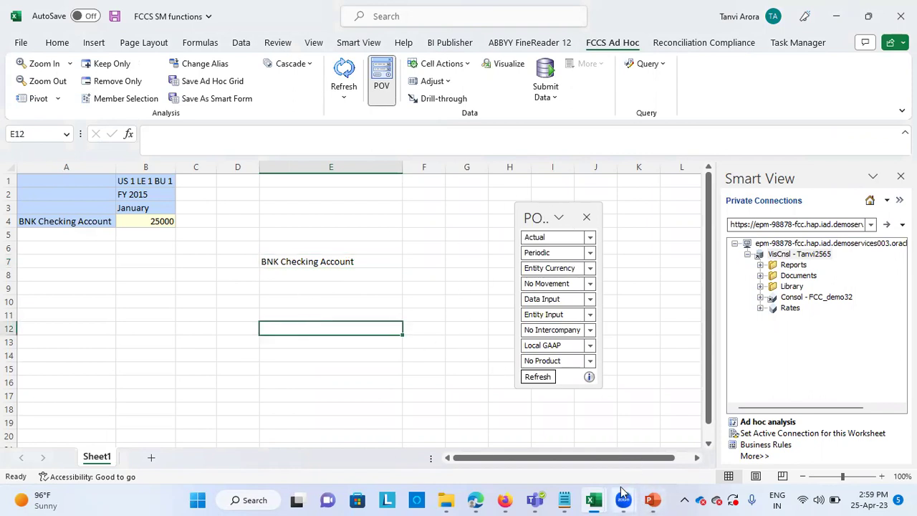
pyautogui.click(652, 500)
# Scroll the deck down to slide 9 on HsDescription
pyautogui.scroll(-1, 516, 366)
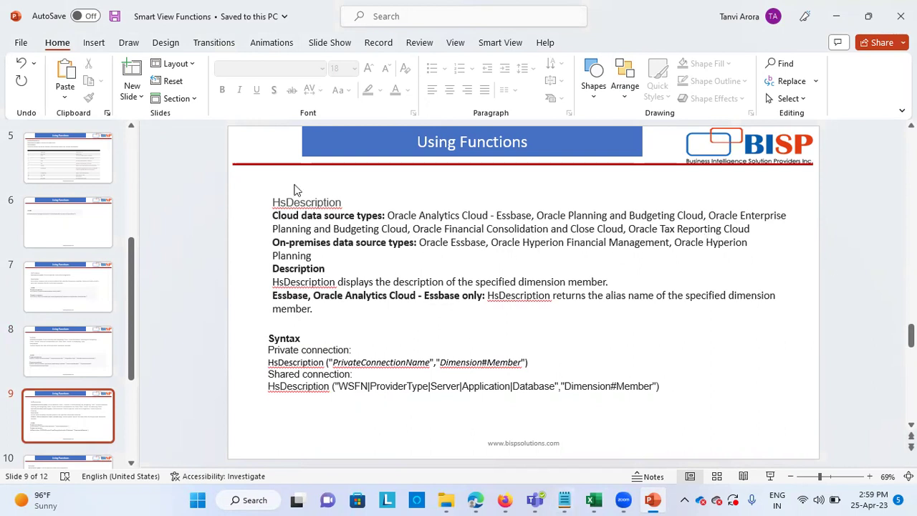
# Bring the Funtions sheet workbook forward, select cell H7 on HsGetValue, then return to the slides
pyautogui.hotkey('alt', 'Tab')
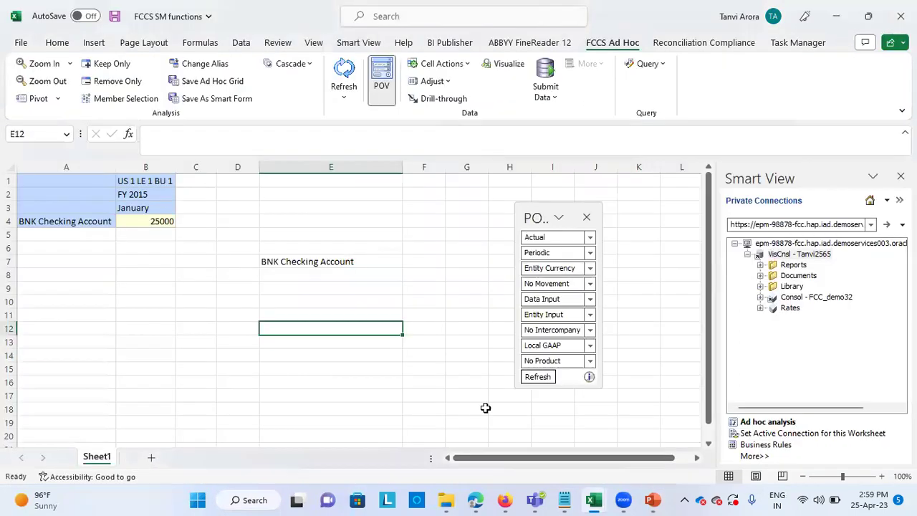
pyautogui.click(598, 500)
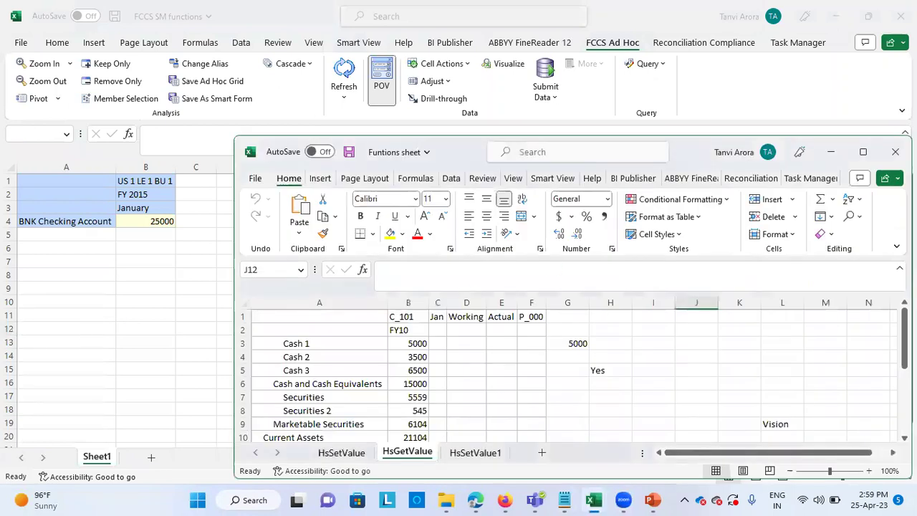
pyautogui.click(862, 152)
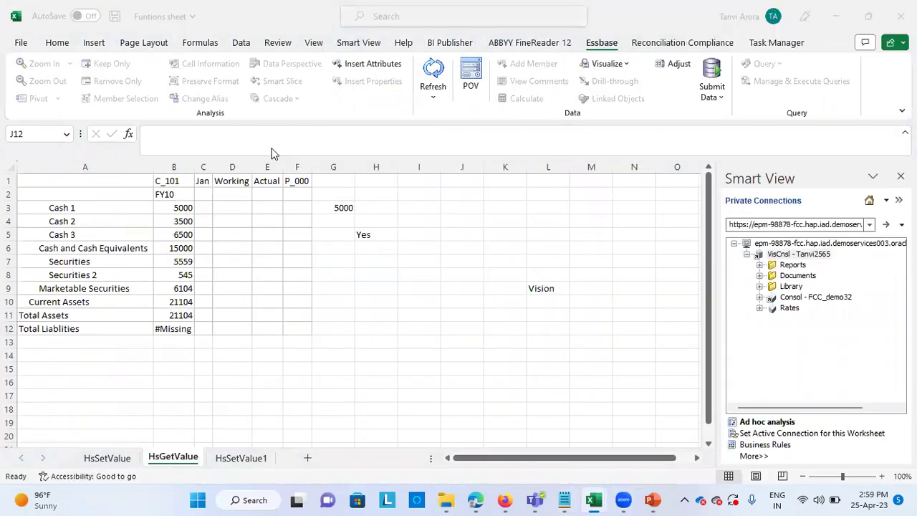
pyautogui.click(377, 260)
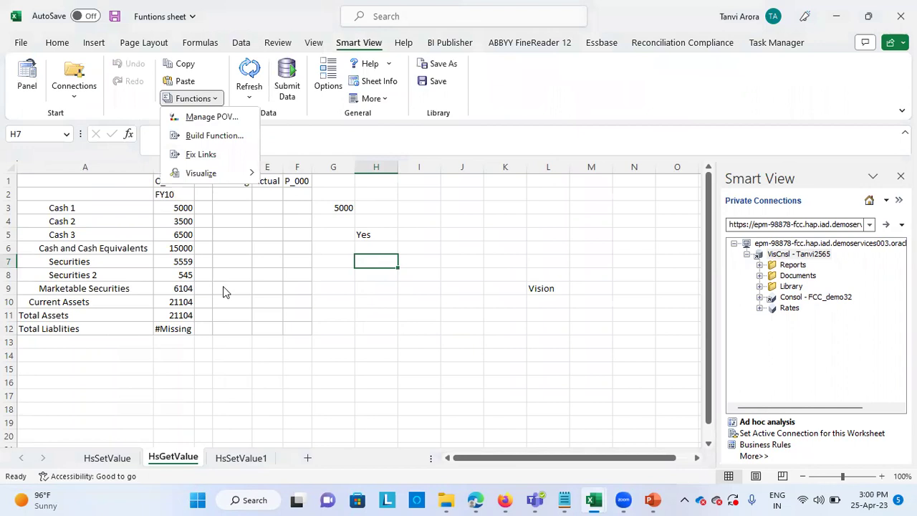
pyautogui.click(224, 291)
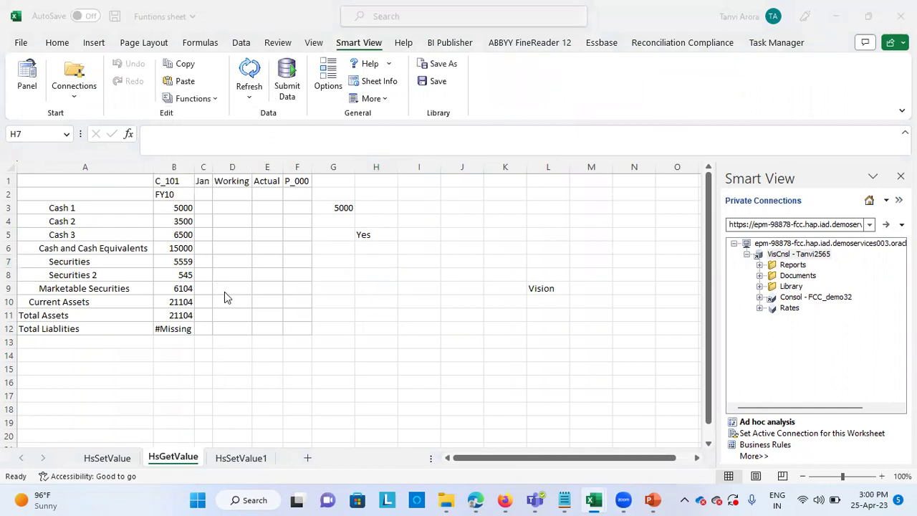
pyautogui.moveTo(588, 491)
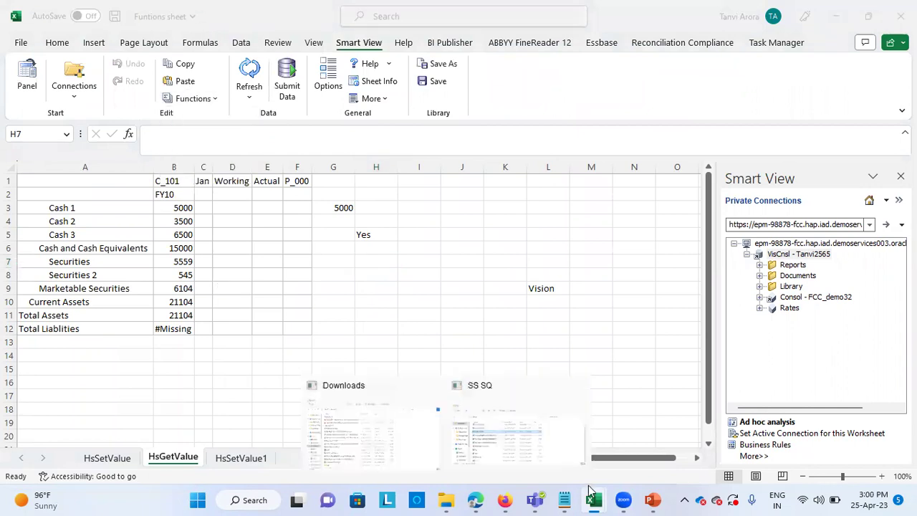
pyautogui.click(653, 500)
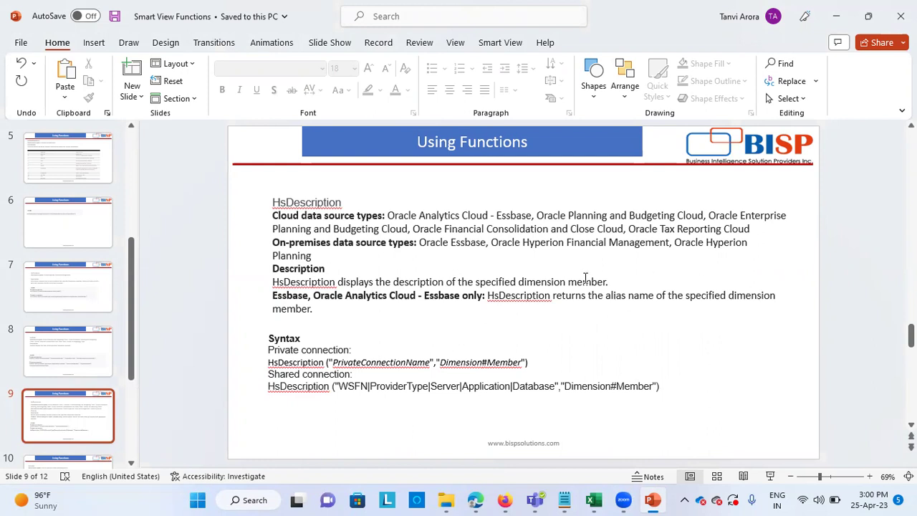
# Compare the HsDescription slide with the workbook, then return to Excel and select cell I11
pyautogui.hotkey('alt', 'Tab')
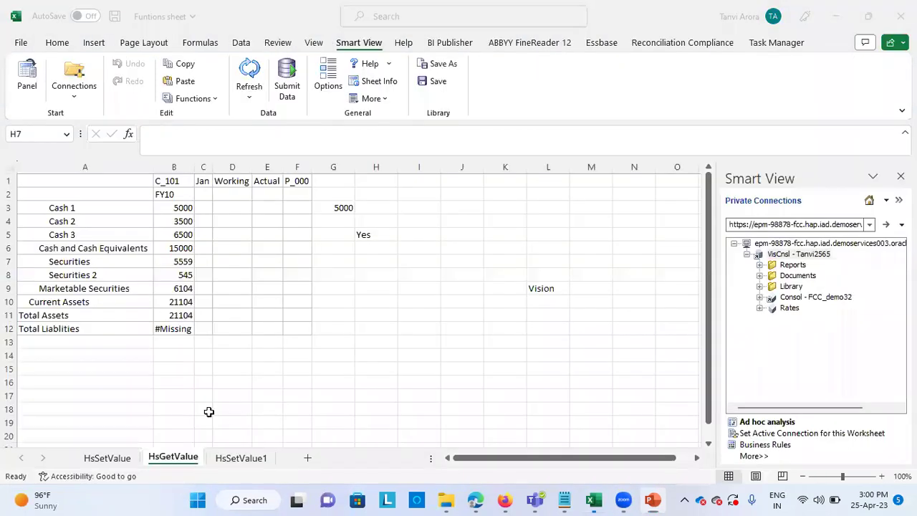
pyautogui.hotkey('alt', 'Tab')
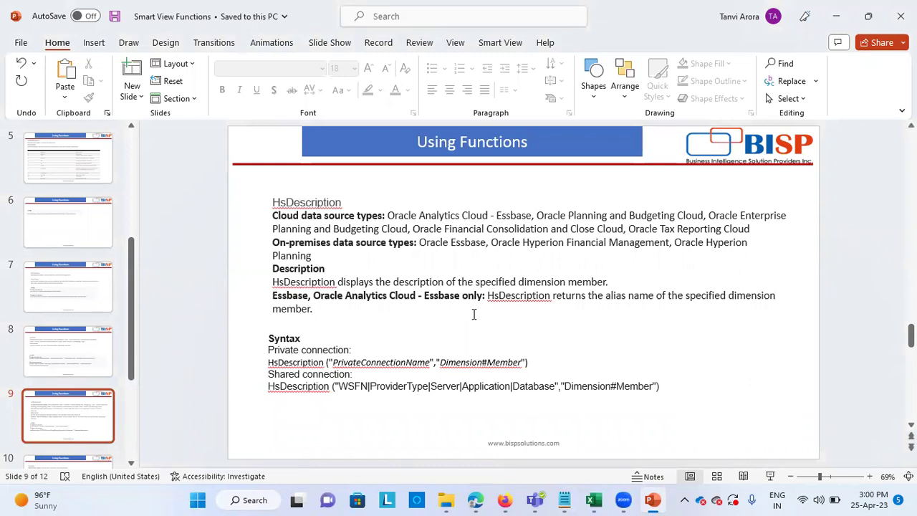
pyautogui.hotkey('alt', 'Tab')
pyautogui.click(412, 315)
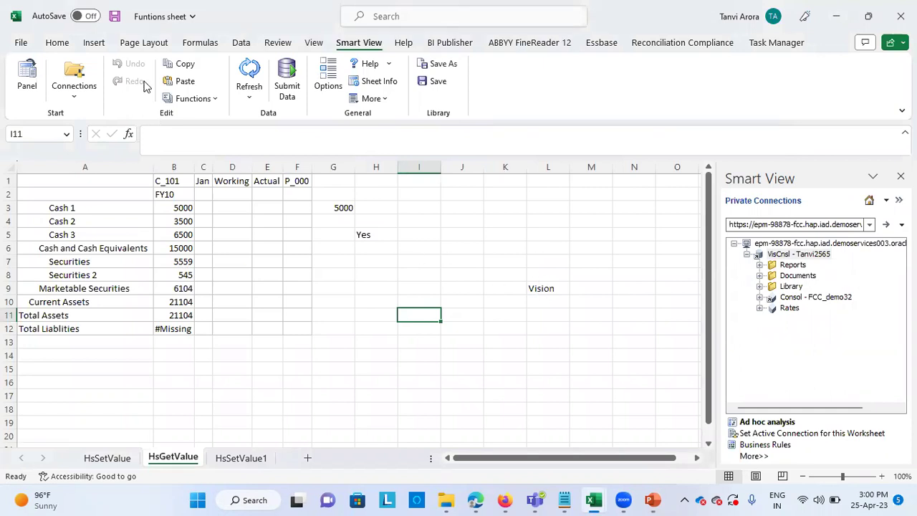
# Start an HsDescription function using the HFM_BATCH201 connection
pyautogui.click(192, 98)
pyautogui.click(219, 136)
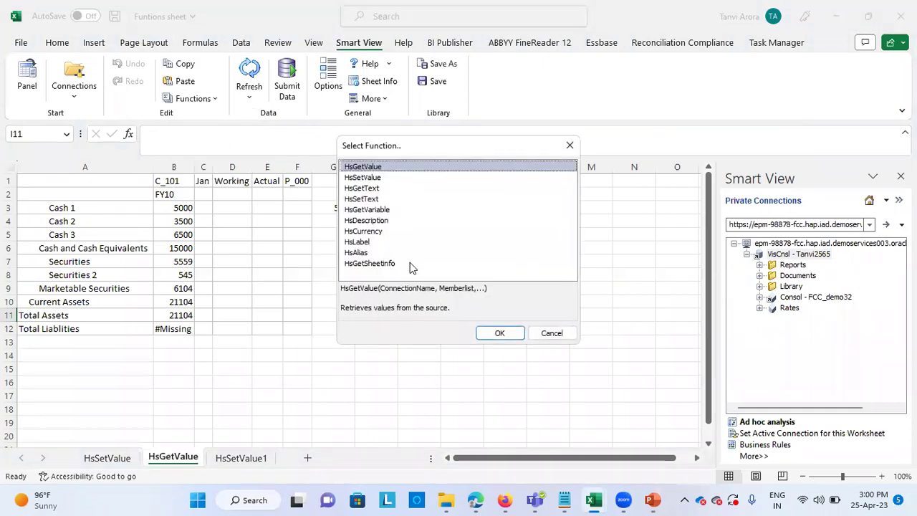
pyautogui.click(378, 221)
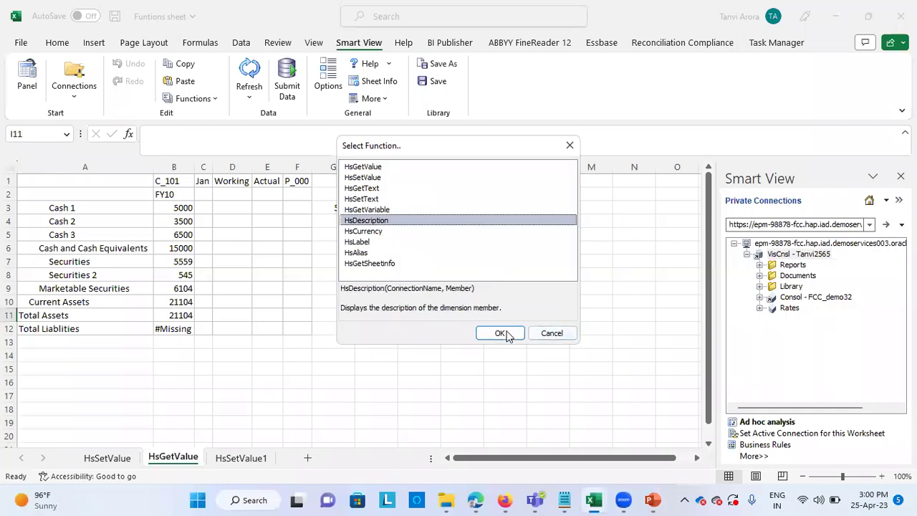
pyautogui.click(502, 332)
pyautogui.click(499, 192)
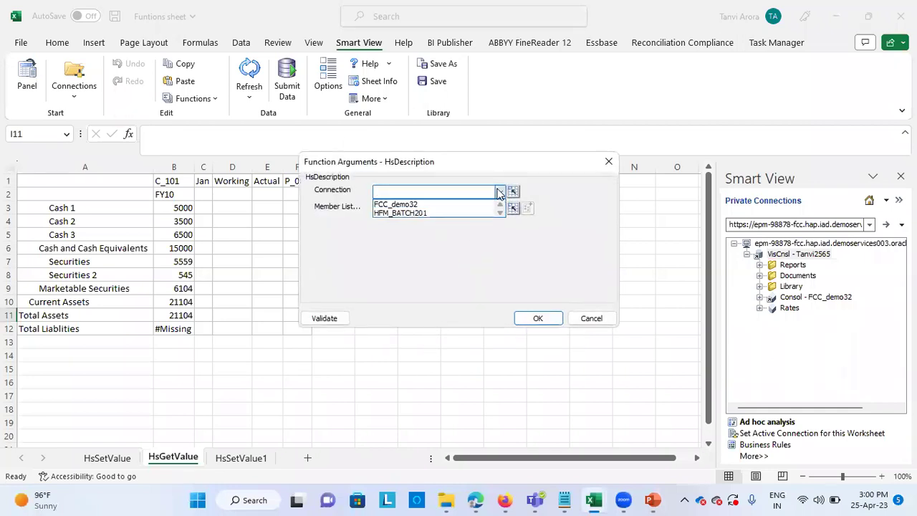
pyautogui.click(447, 213)
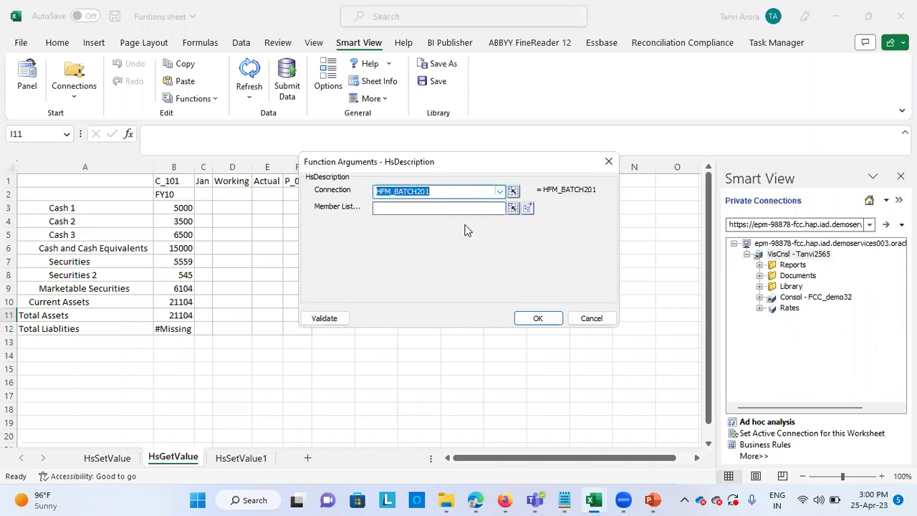
# Choose Period January as the member and insert the HsDescription formula into I11
pyautogui.click(529, 209)
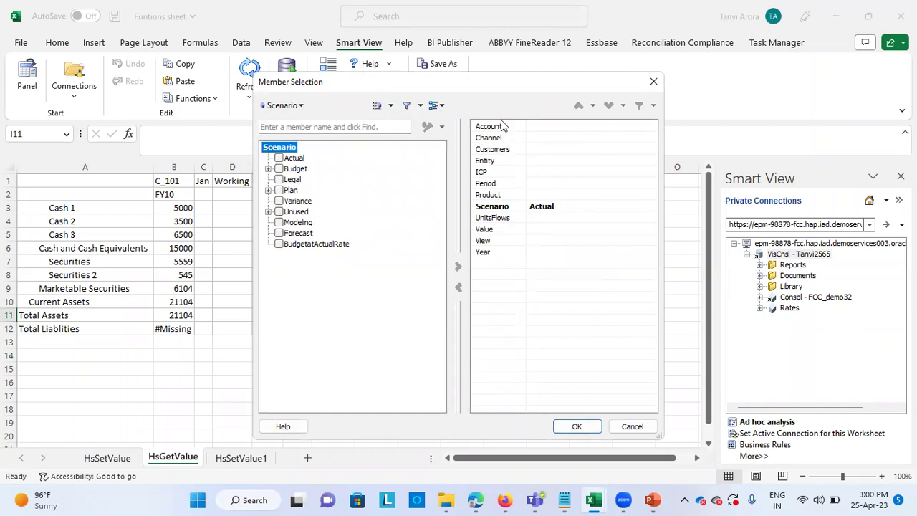
pyautogui.click(530, 207)
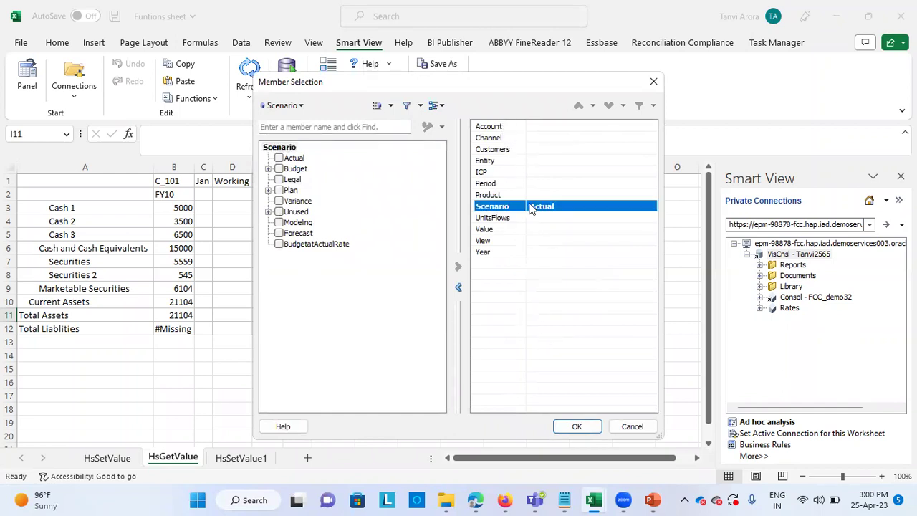
pyautogui.click(294, 106)
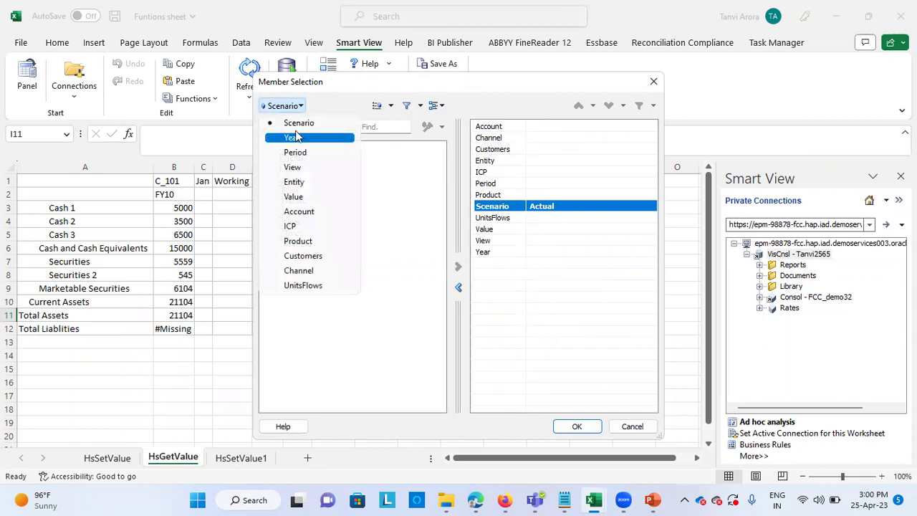
pyautogui.click(295, 152)
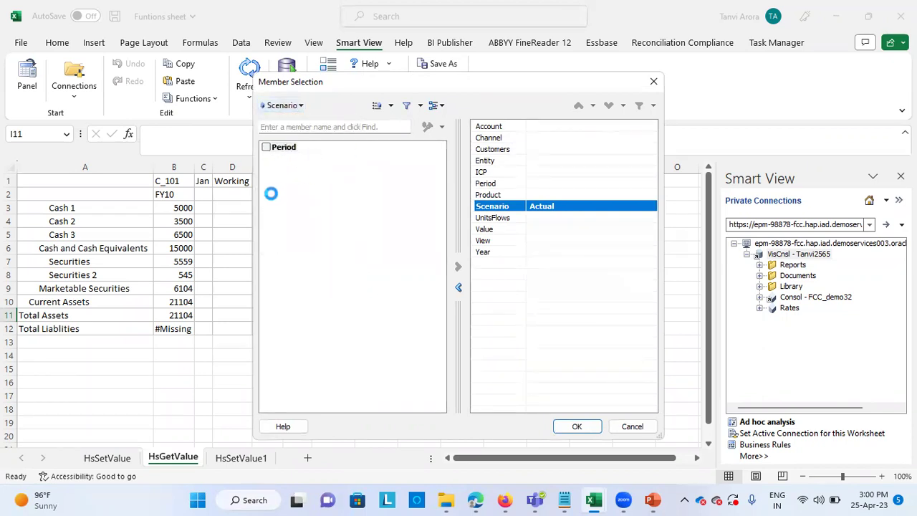
pyautogui.click(268, 157)
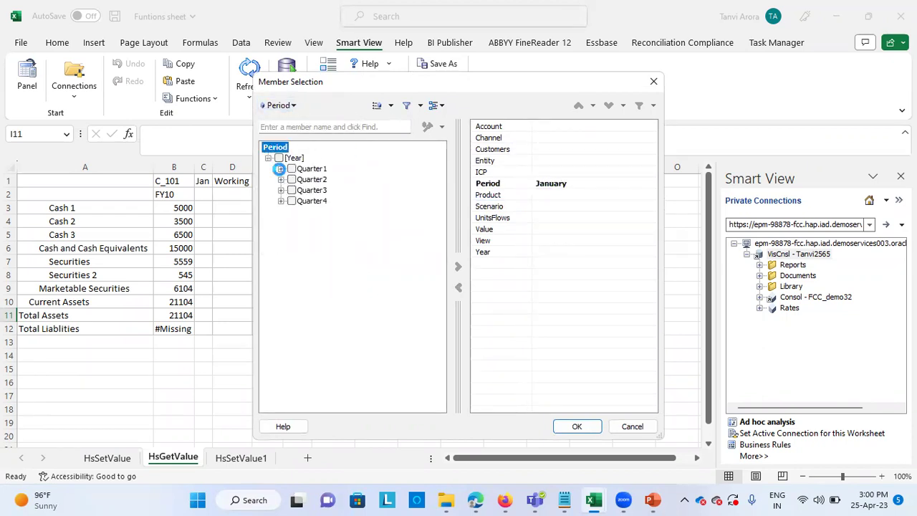
pyautogui.click(281, 168)
pyautogui.click(304, 180)
pyautogui.click(577, 426)
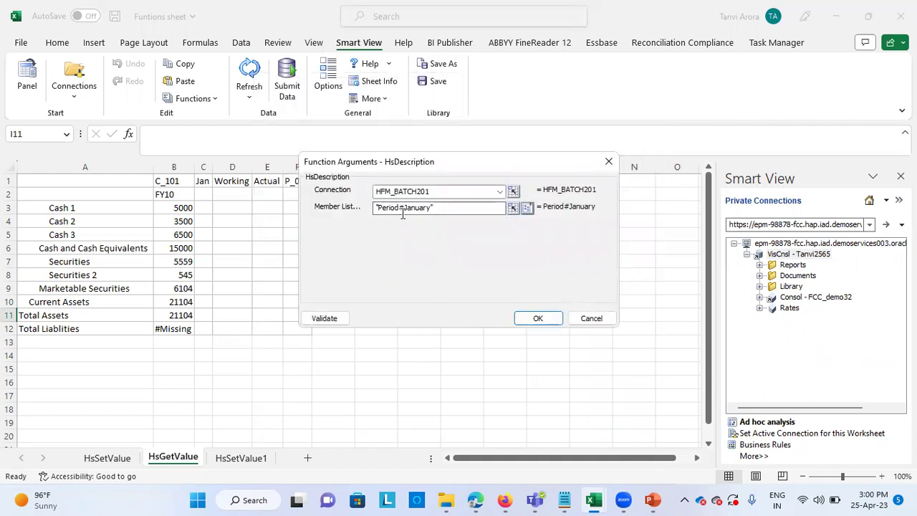
pyautogui.click(537, 318)
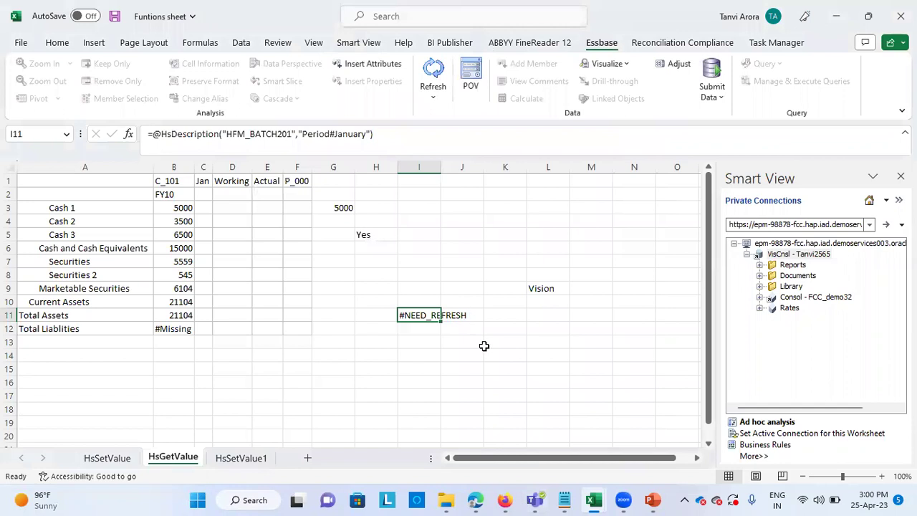
# Refresh the sheet so I11 returns January, then scroll the deck to the HsLabel slide
pyautogui.moveTo(501, 380); pyautogui.dragTo(466, 354)
pyautogui.click(433, 72)
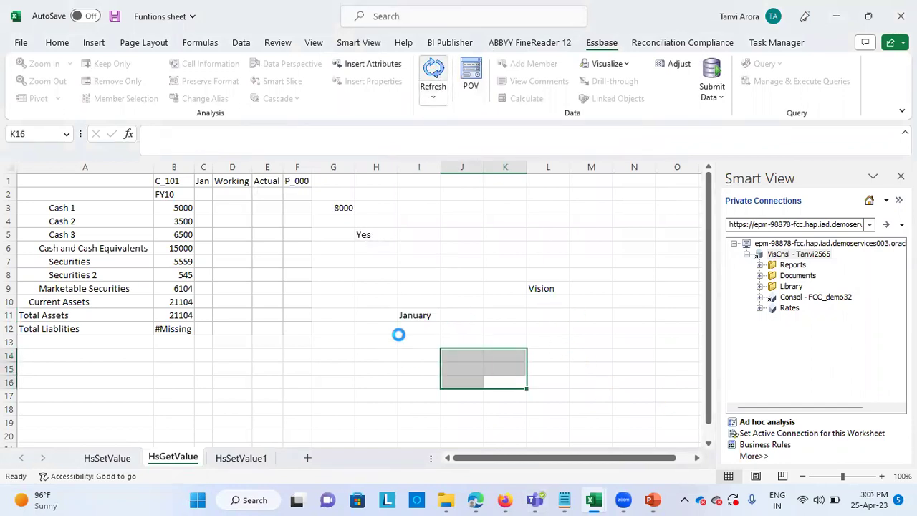
pyautogui.click(384, 315)
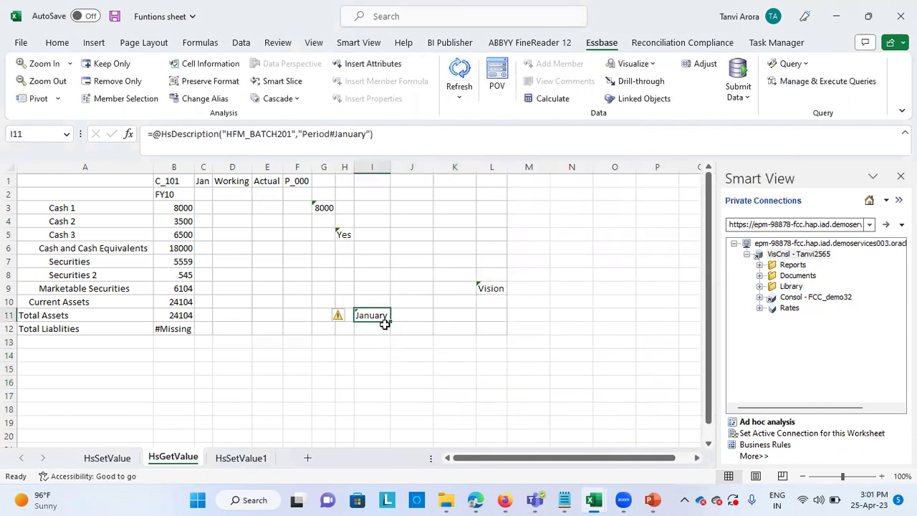
pyautogui.click(439, 353)
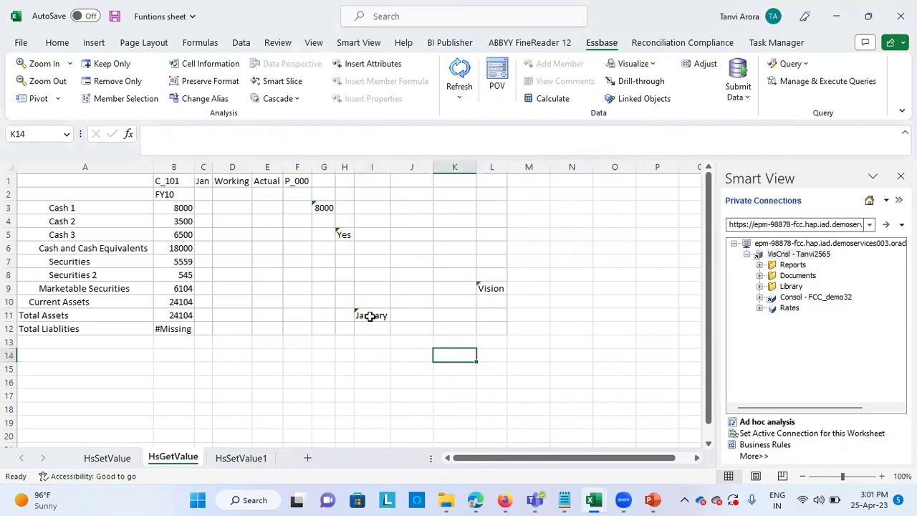
pyautogui.click(652, 499)
pyautogui.scroll(-1, 501, 358)
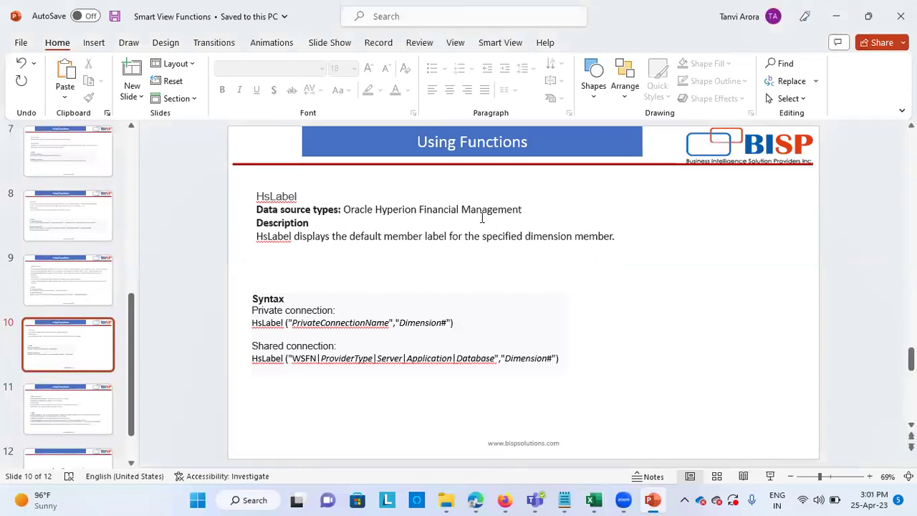
# Bring the New Microsoft Excel Worksheet (2) workbook to the front
pyautogui.click(593, 500)
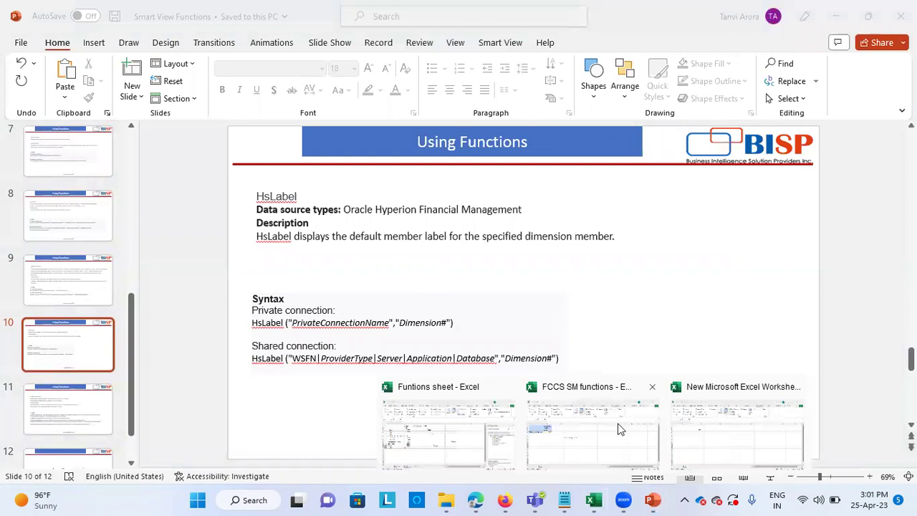
pyautogui.click(713, 435)
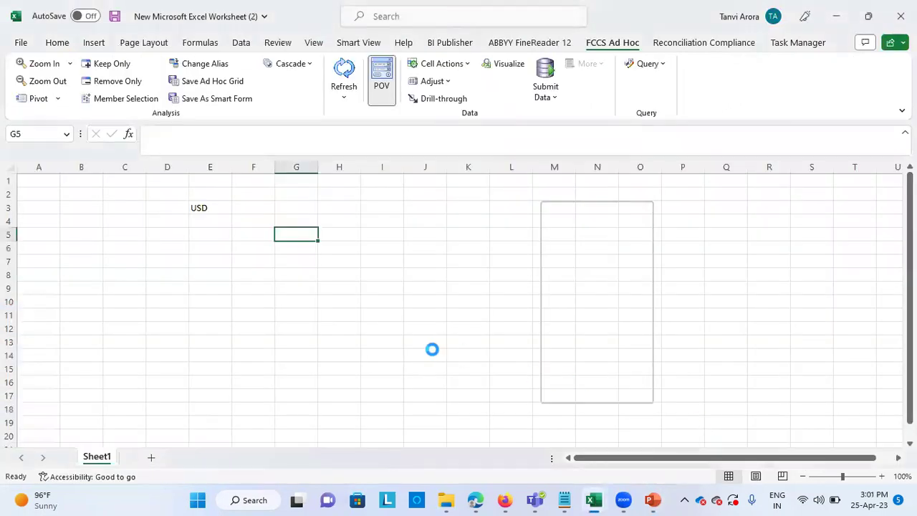
# Start building an HsLabel function in cell E5
pyautogui.click(220, 236)
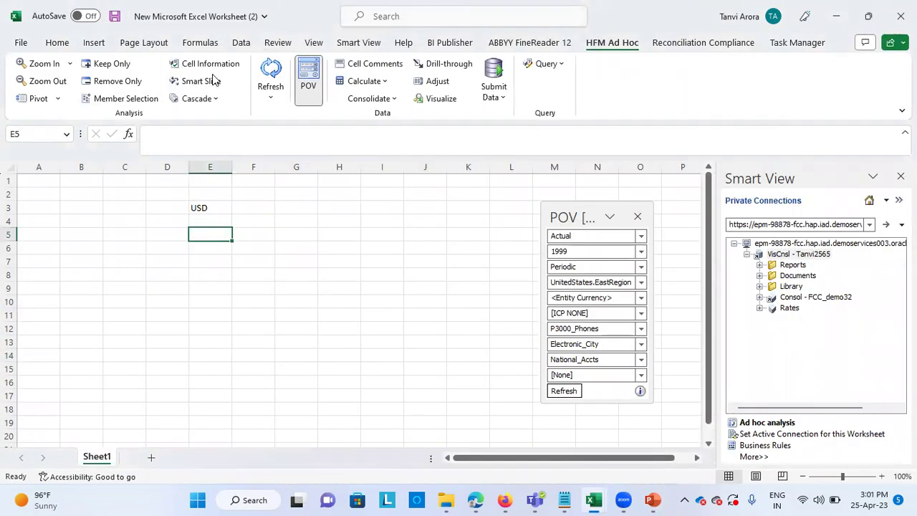
pyautogui.click(192, 98)
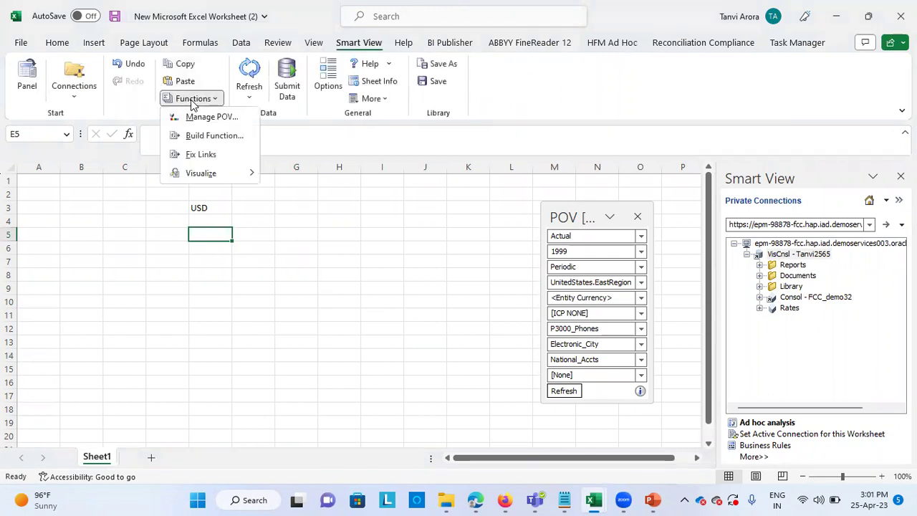
pyautogui.click(203, 135)
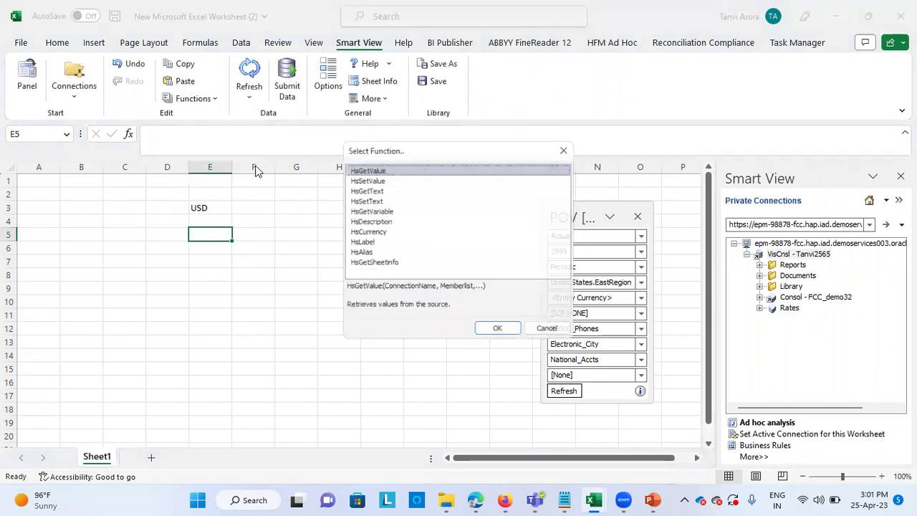
pyautogui.click(358, 242)
pyautogui.click(499, 333)
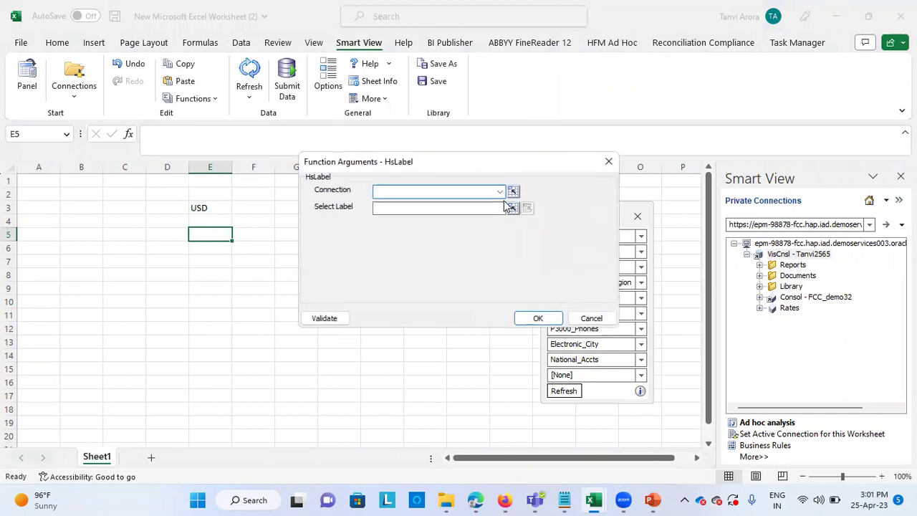
# Set HFM_BATCH201 with label Scenario#, insert the formula returning Actual, then view the HsGetVariable slide
pyautogui.click(499, 192)
pyautogui.click(435, 212)
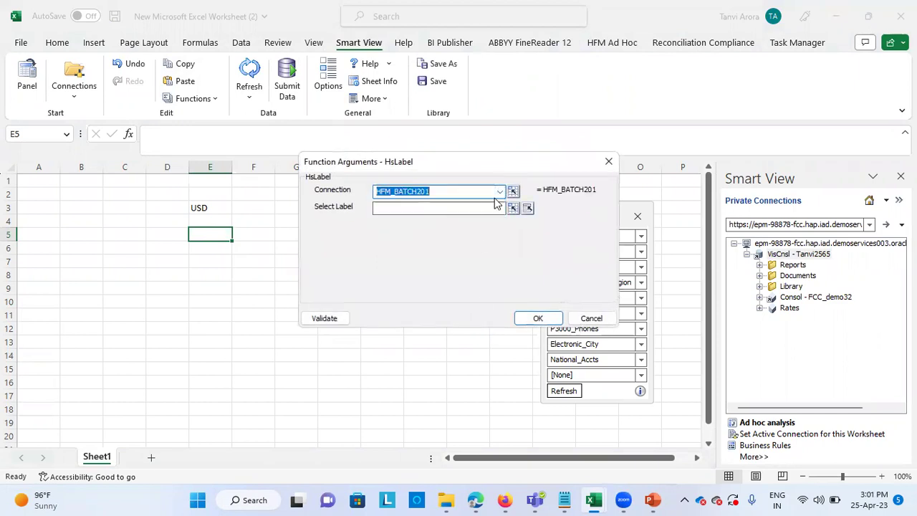
pyautogui.click(527, 208)
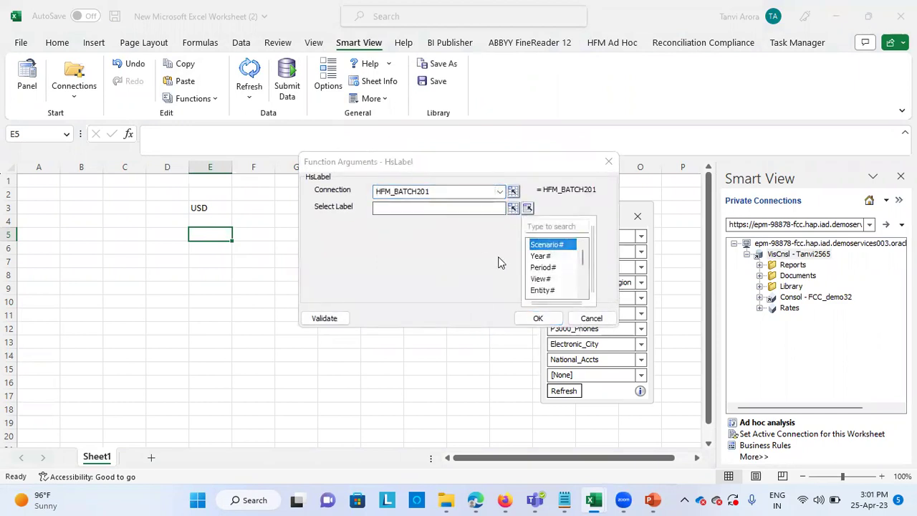
pyautogui.click(543, 245)
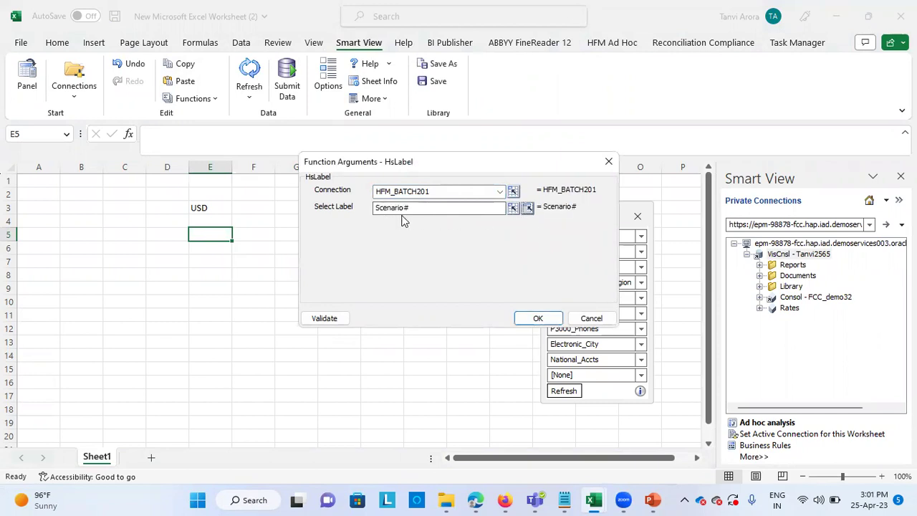
pyautogui.click(538, 317)
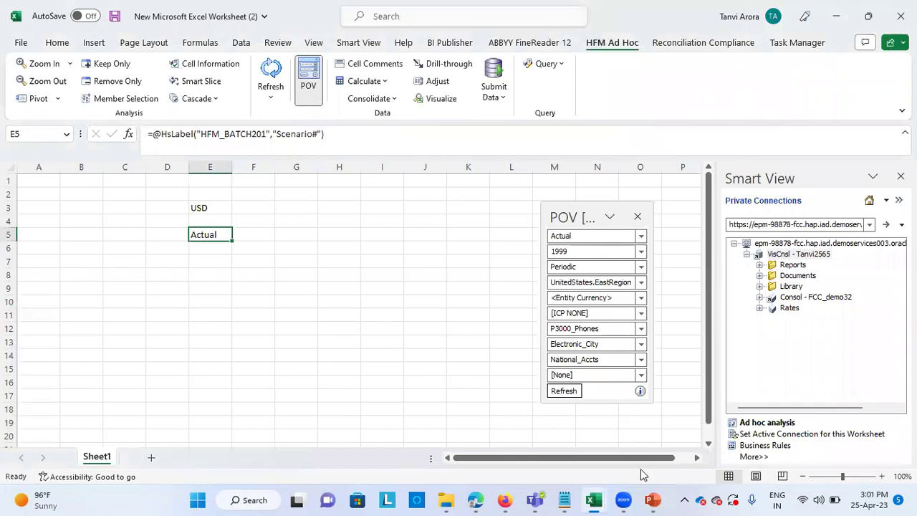
pyautogui.click(651, 500)
pyautogui.scroll(-1, 552, 383)
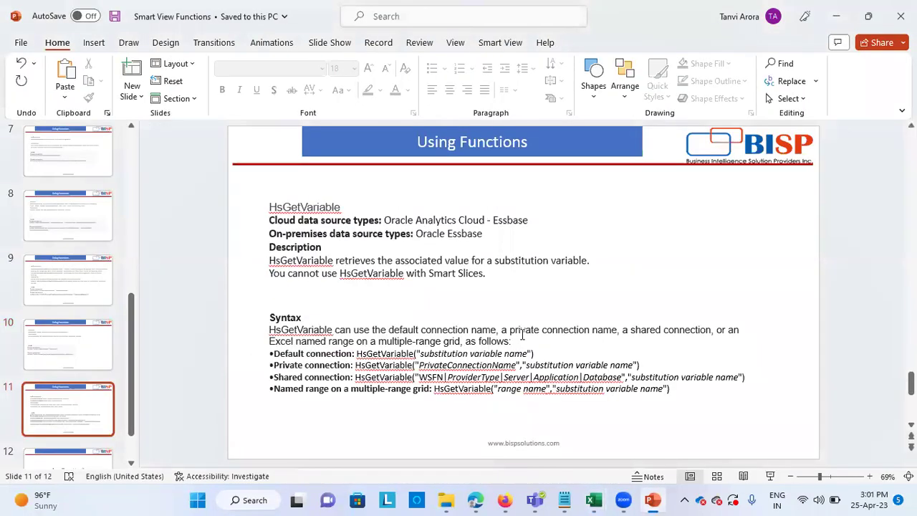